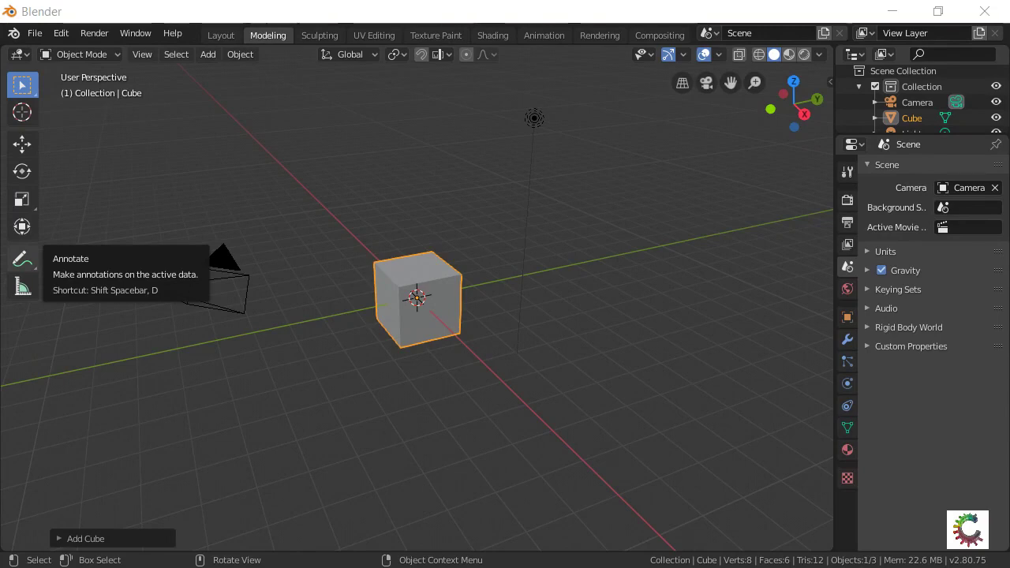
Delete the default cube with X and confirm Delete in the popup.
key(x)
click(22, 258)
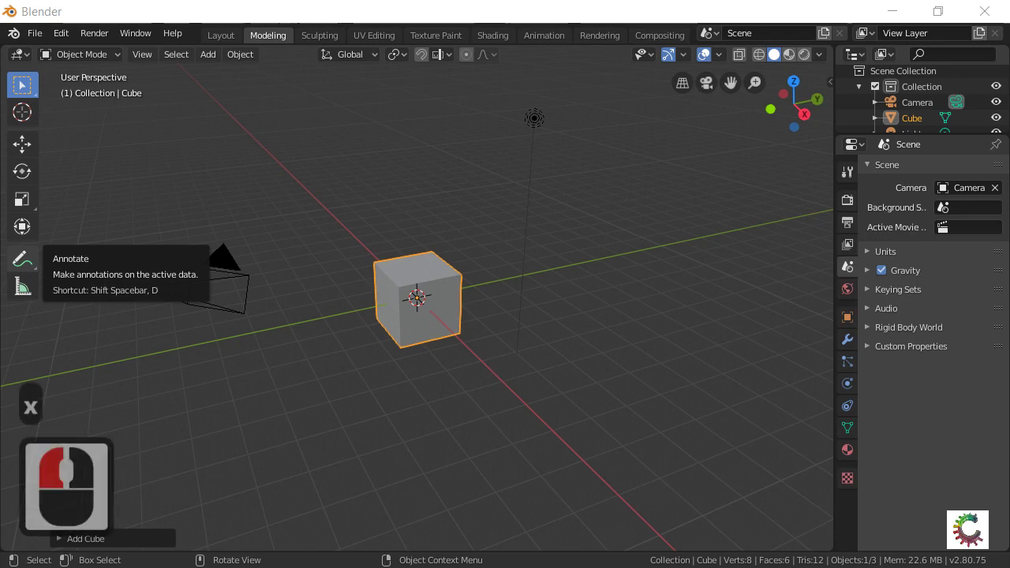
key(x)
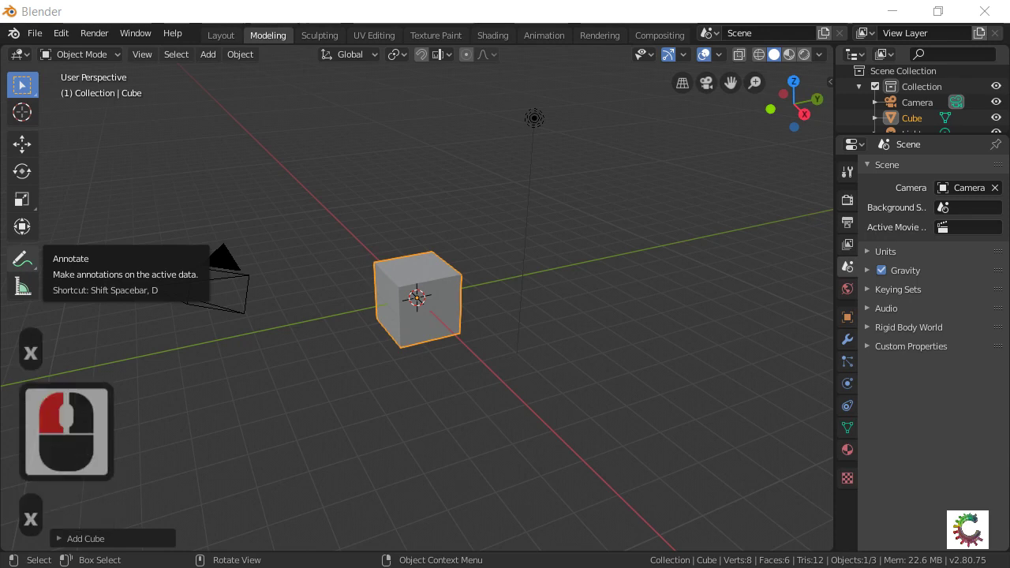
key(x)
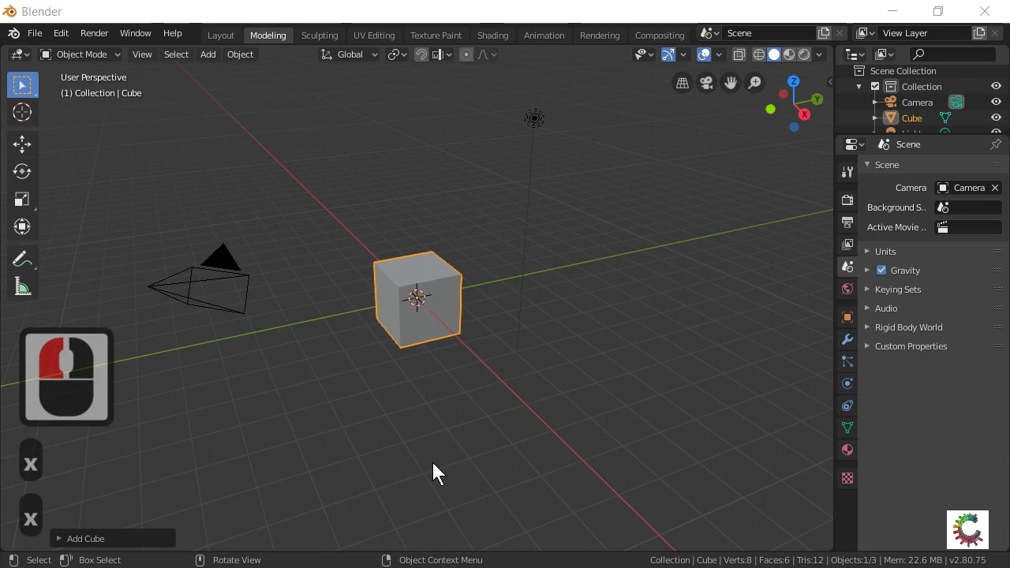
key(x)
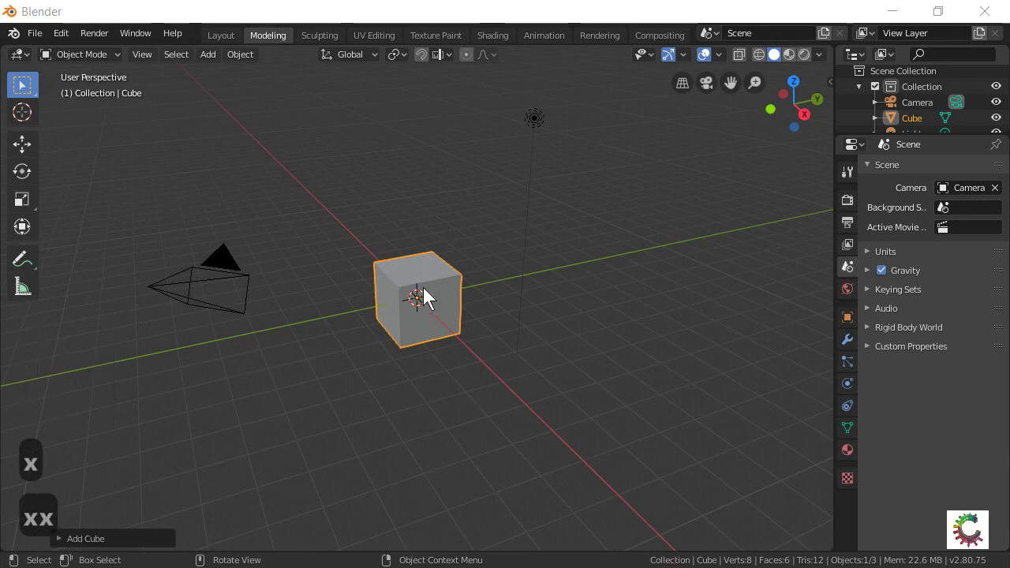
click(427, 285)
key(x)
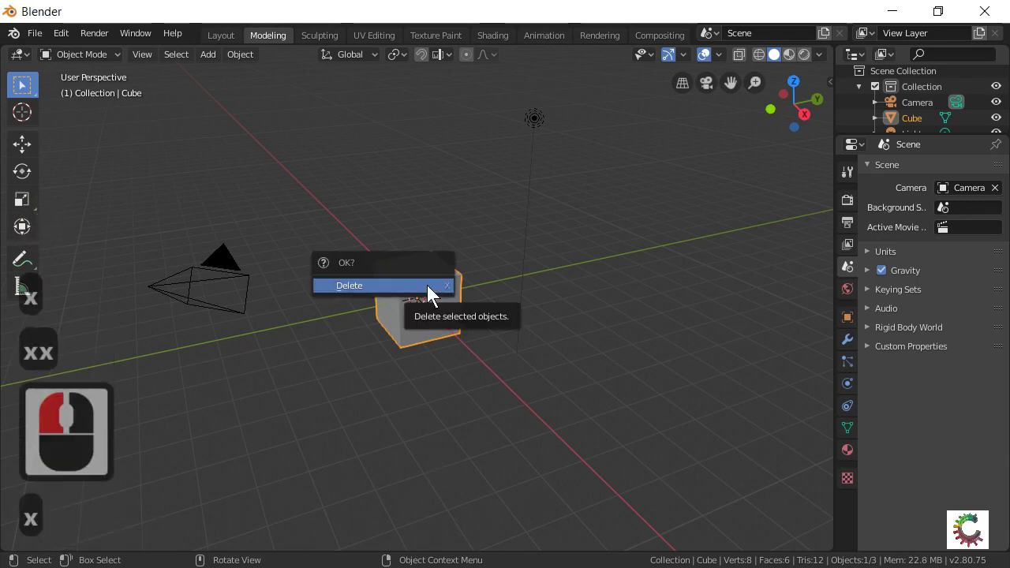
click(428, 285)
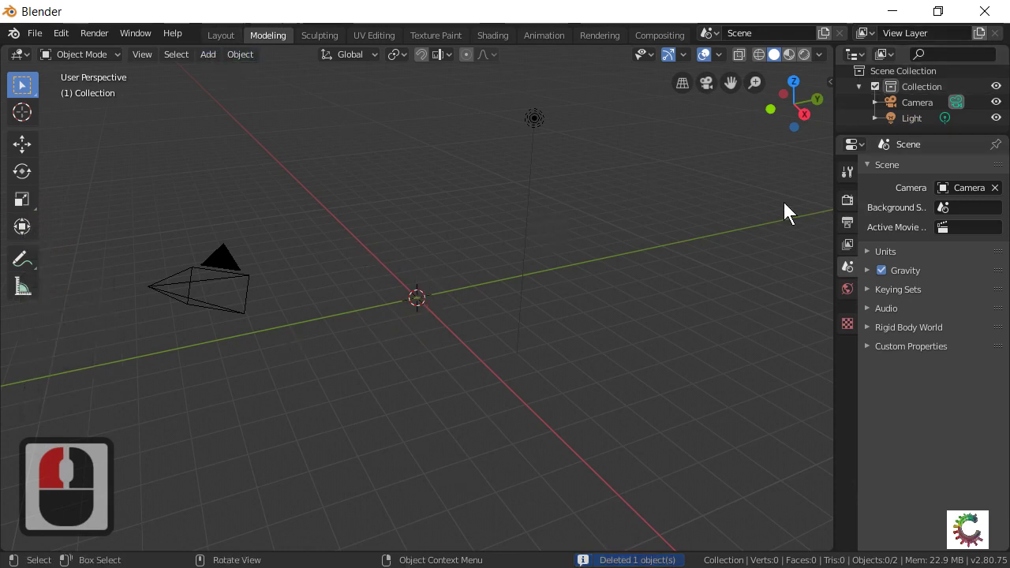
Add a circle mesh and switch to the top view with the sidebar showing.
key(n)
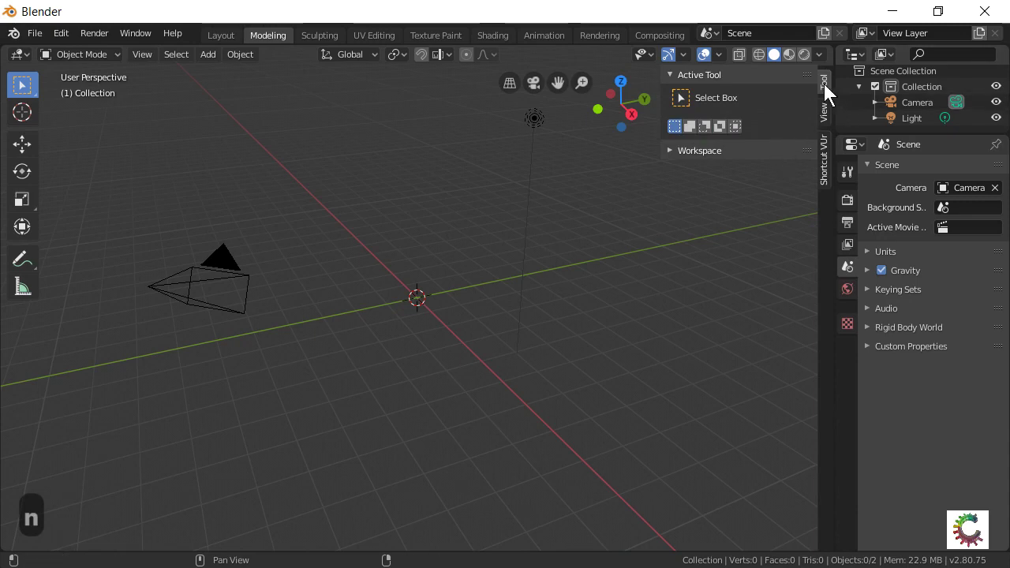
click(210, 54)
mouse_move(229, 72)
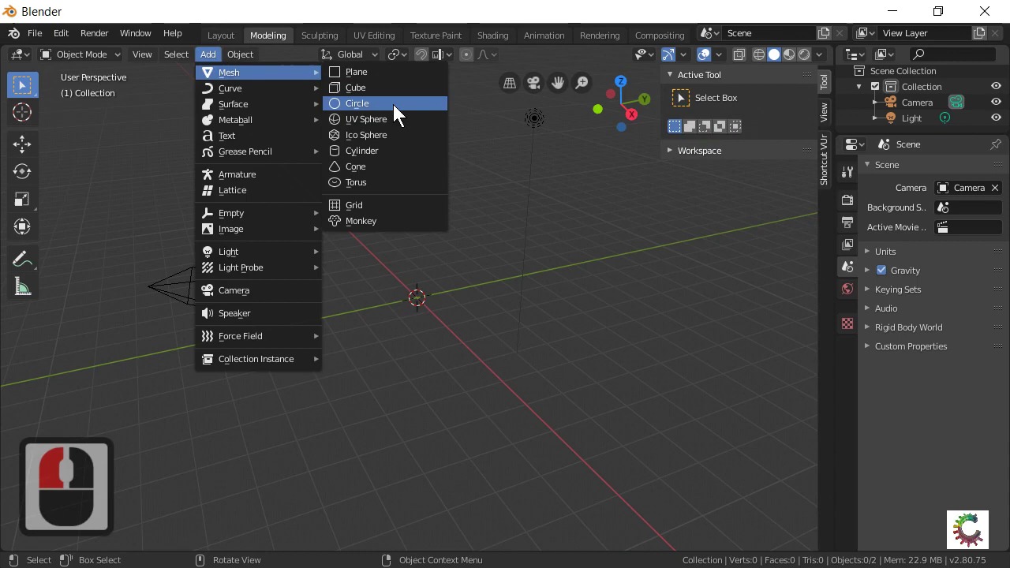
click(393, 105)
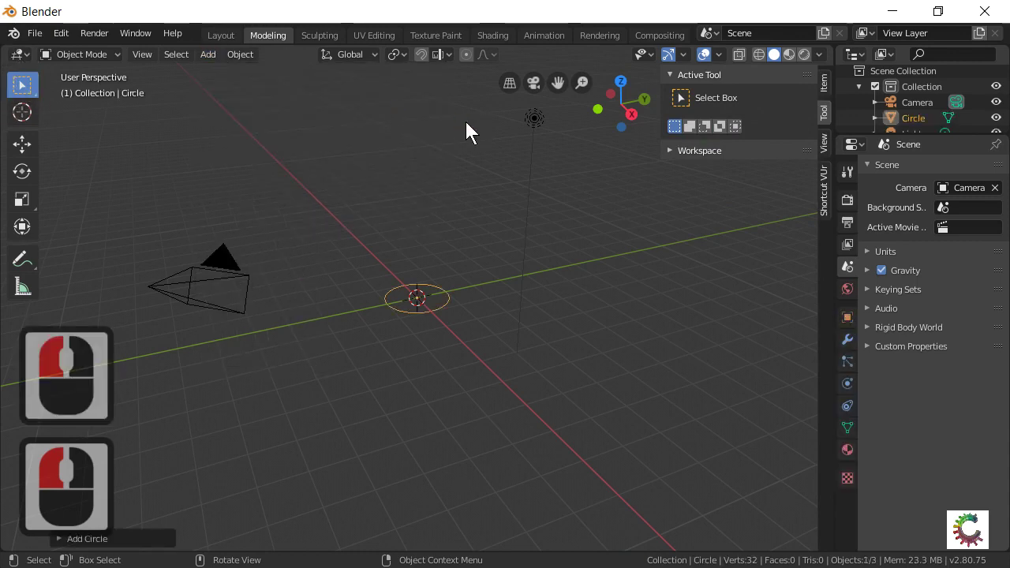
key(KP_7)
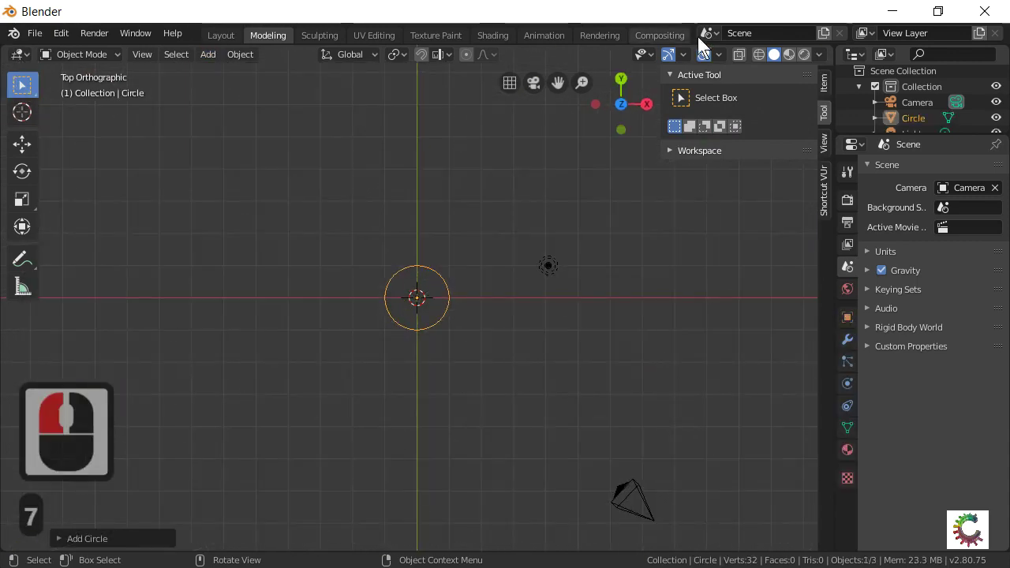
Move the circle to X location -1 m.
click(824, 86)
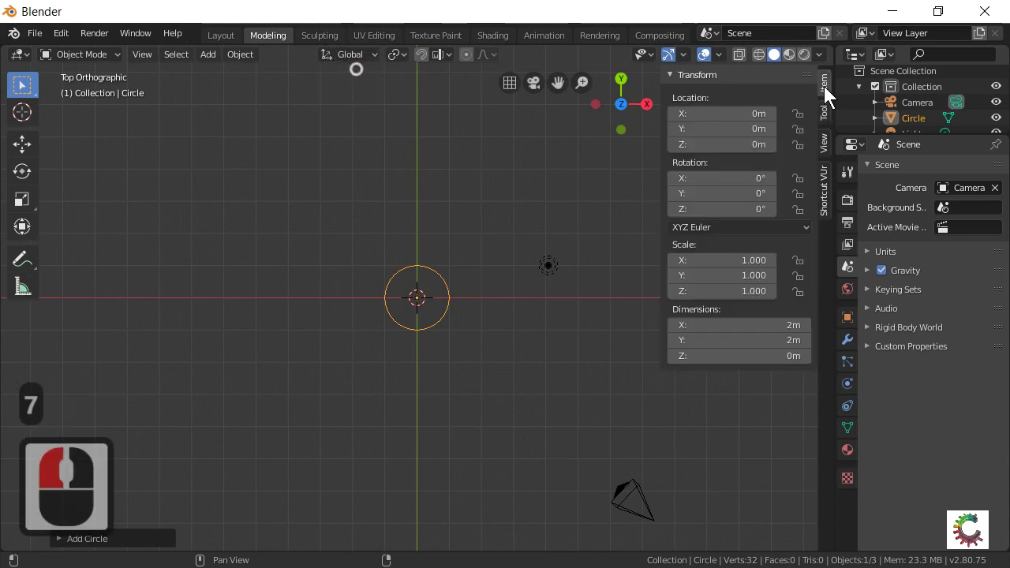
double_click(725, 116)
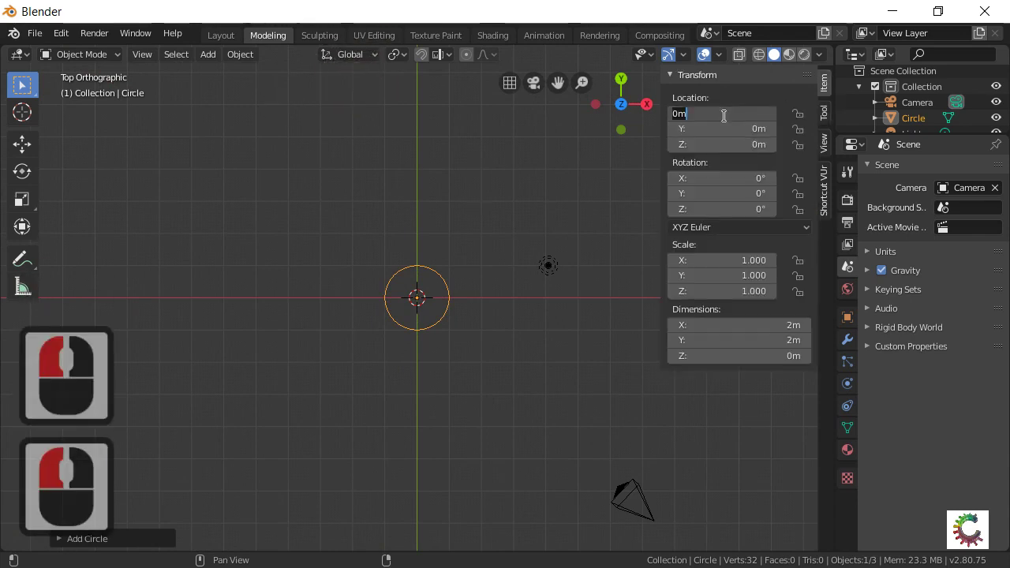
text(-1)
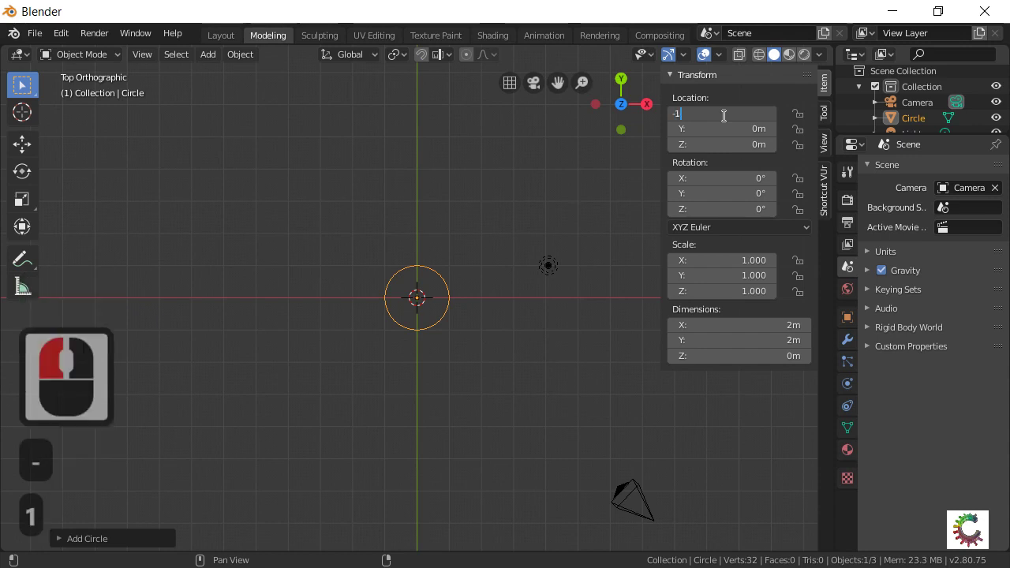
key(Return)
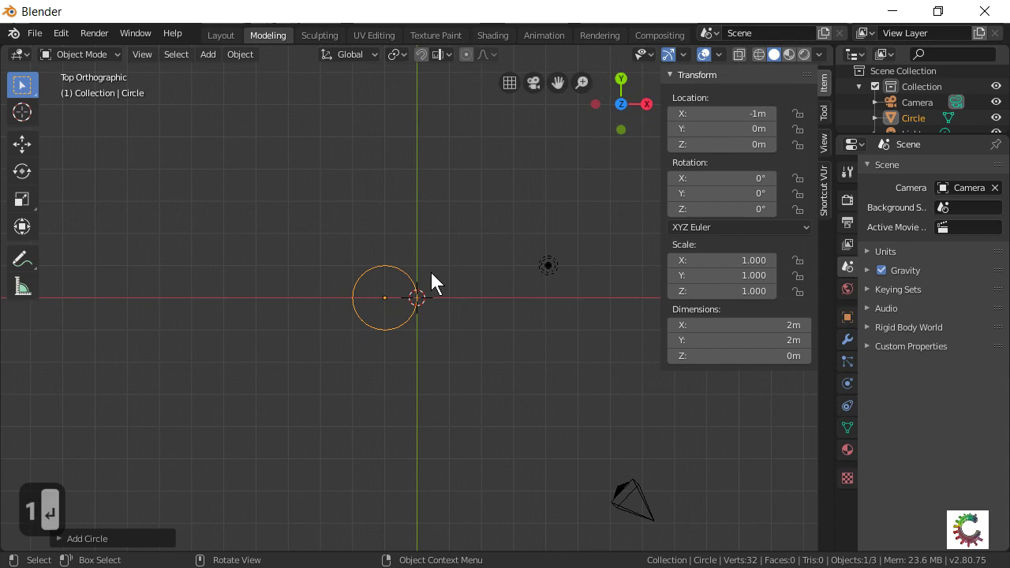
Add an Array modifier to the circle with Count 303 and Constant Offset ticked.
click(849, 337)
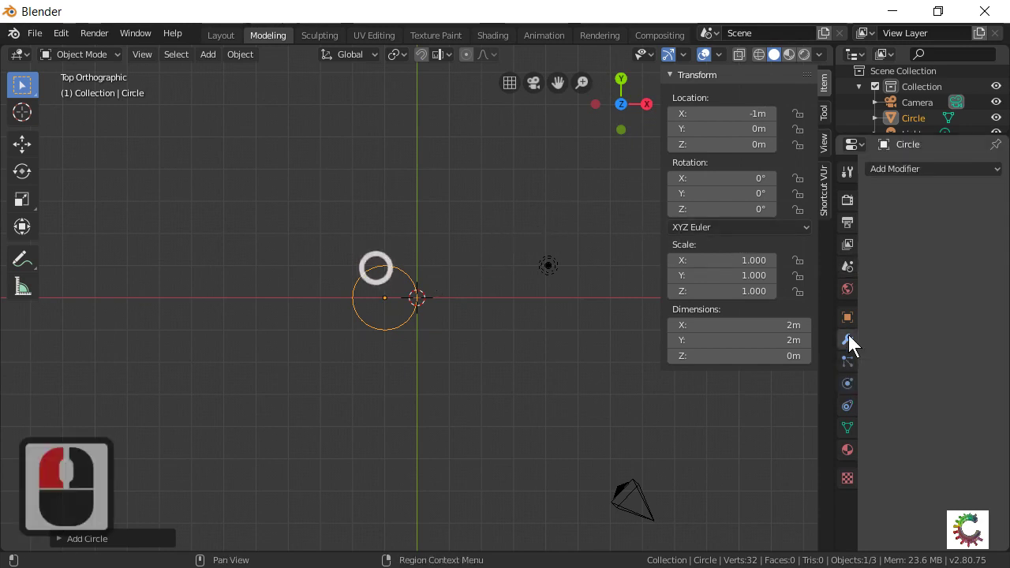
click(916, 170)
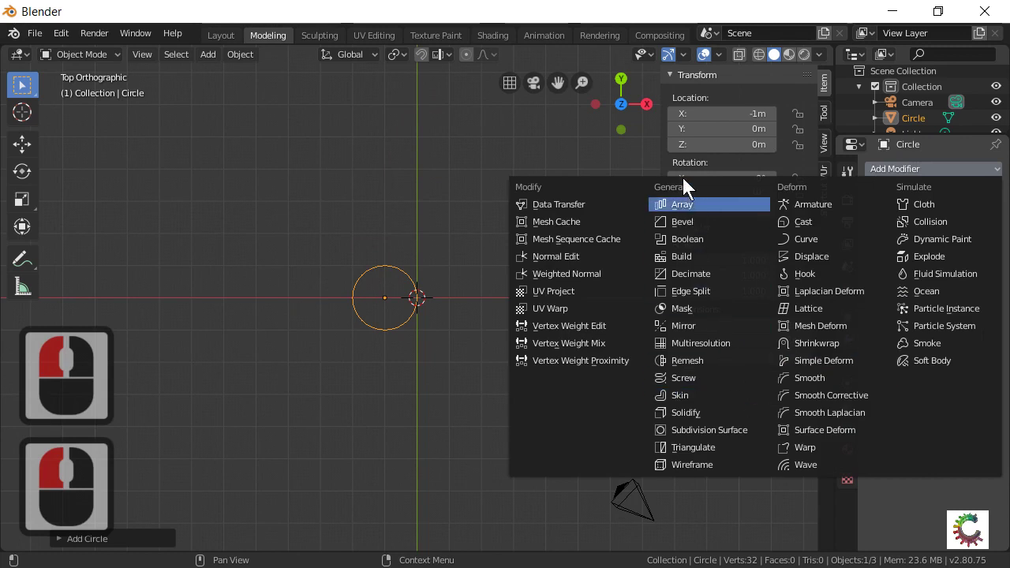
click(674, 199)
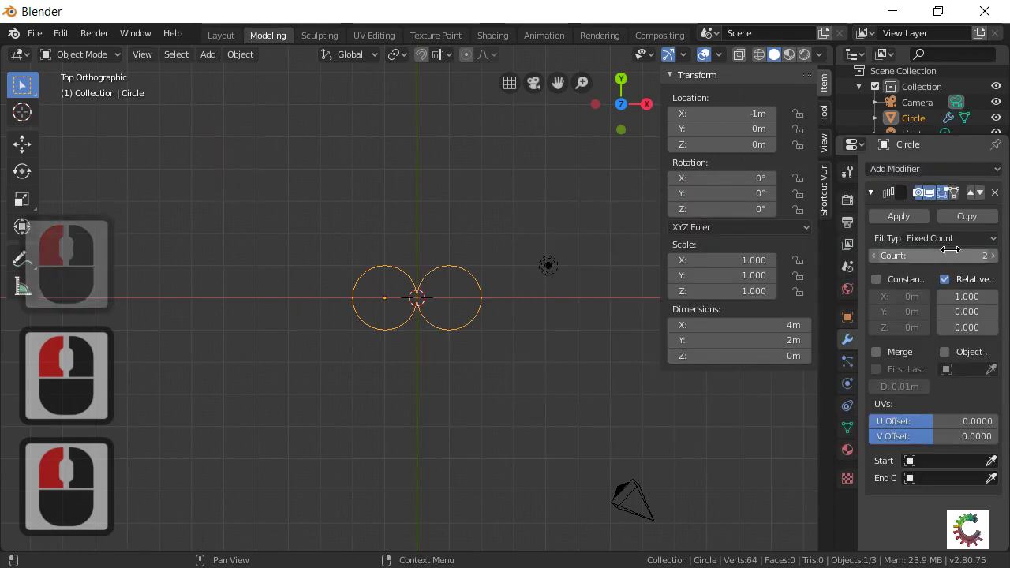
drag(950, 249, 979, 249)
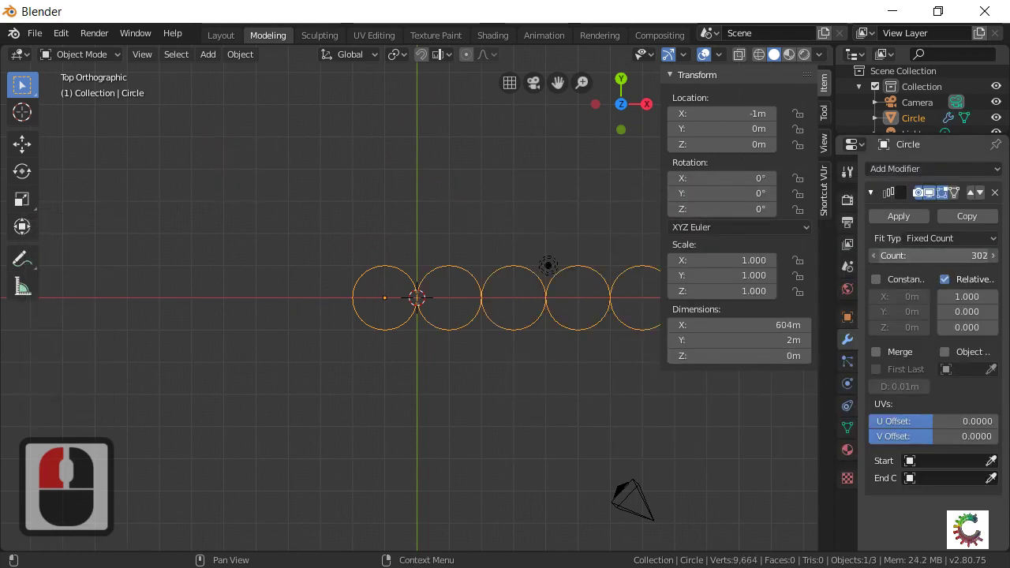
drag(979, 255, 972, 255)
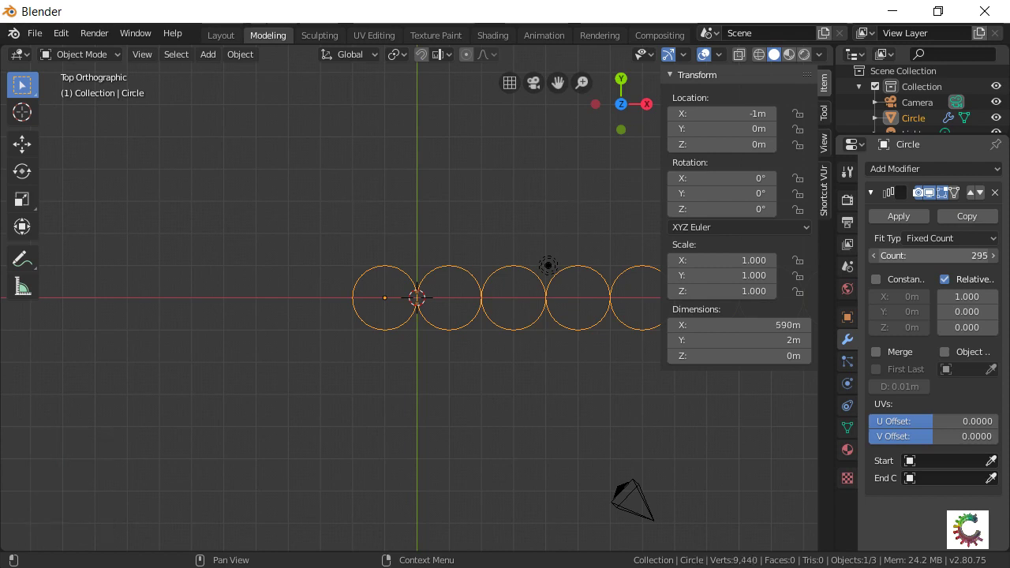
click(931, 270)
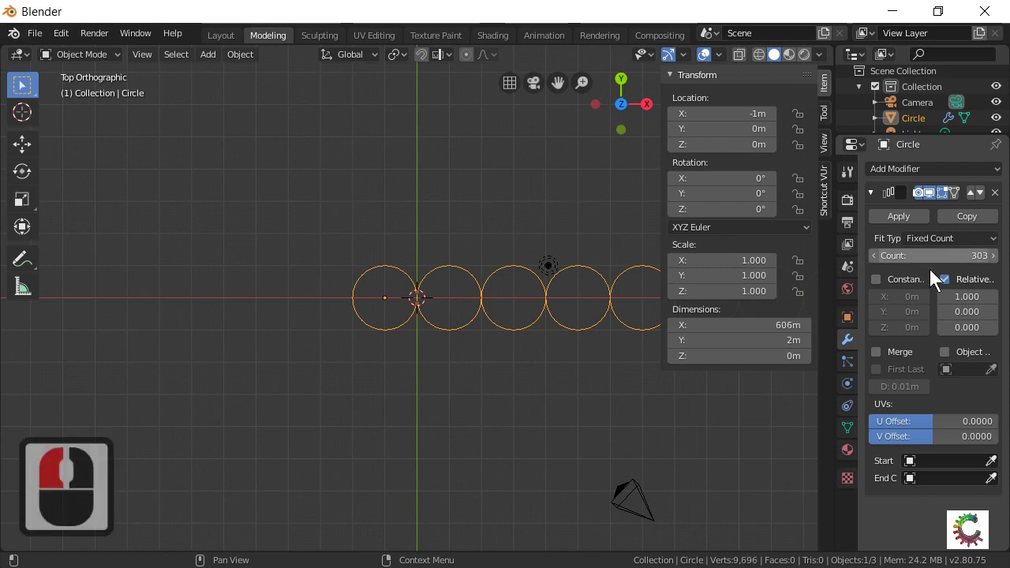
click(880, 278)
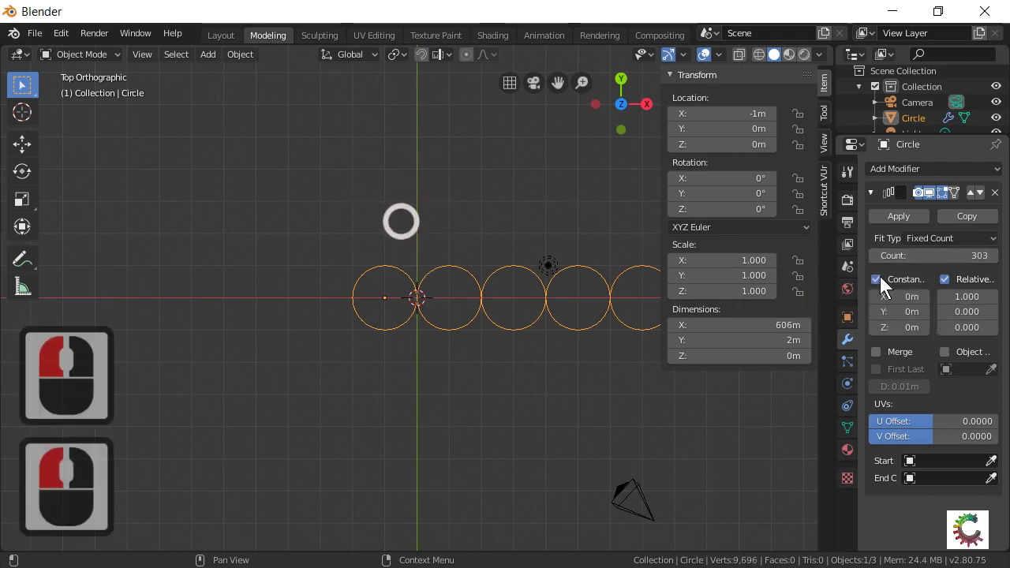
Turn off relative offset and set the constant Z offset to 0.25 m.
click(945, 279)
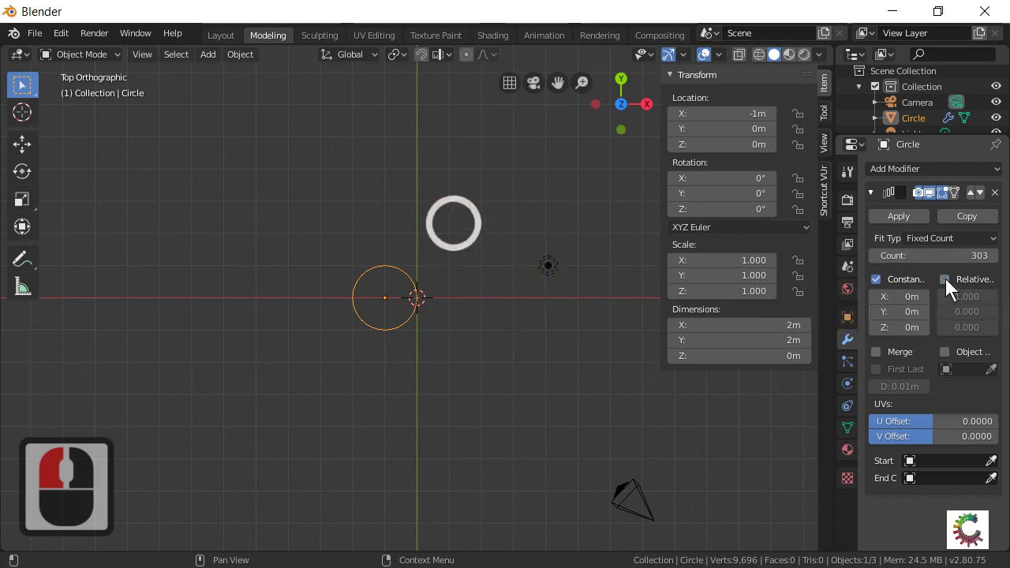
click(903, 328)
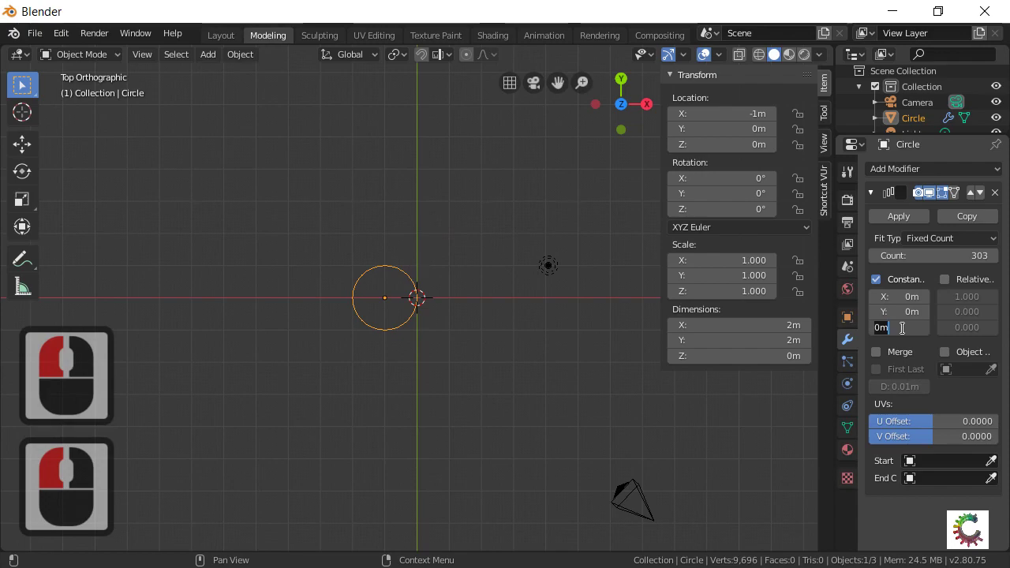
text(.25)
key(Return)
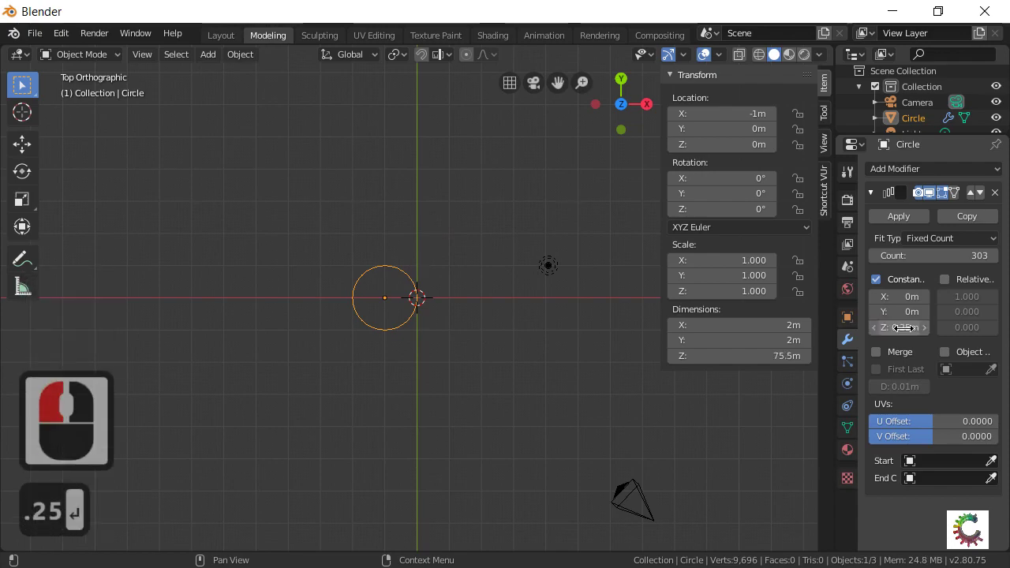
Inspect the stacked column and adjust the array count to about 302.
middle_drag(417, 512, 460, 380)
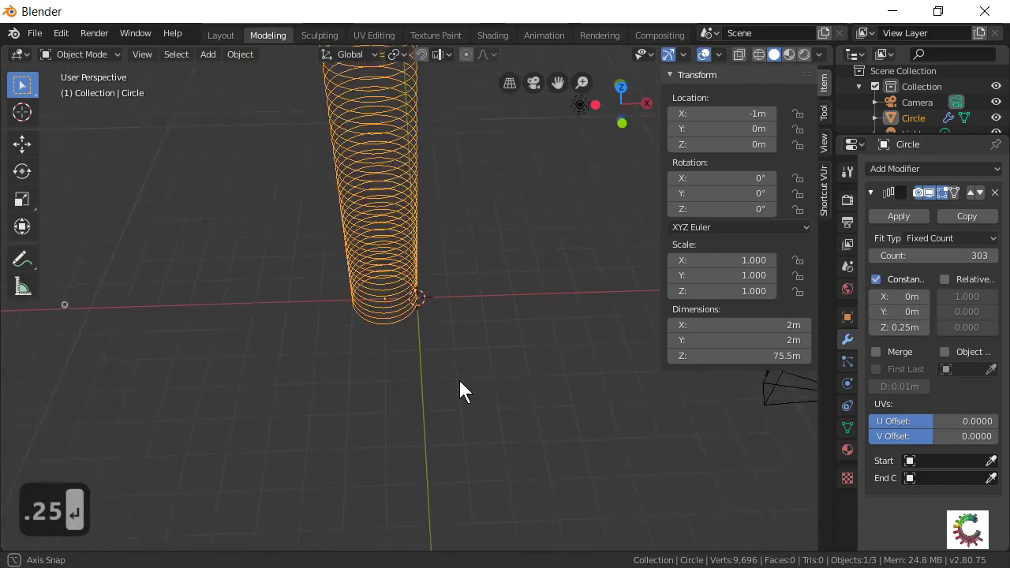
scroll(460, 381, down, 6)
scroll(459, 380, down, 8)
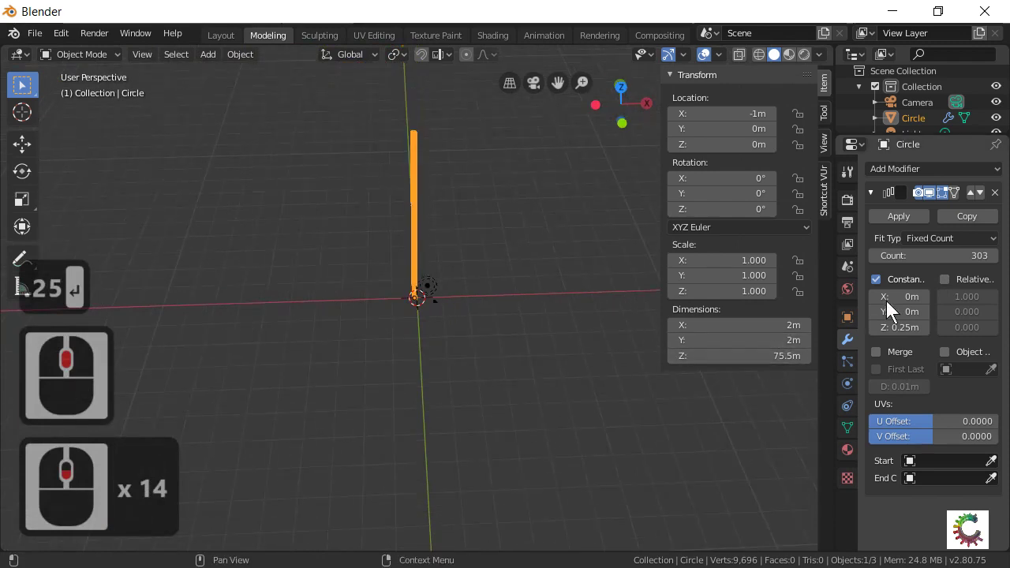
drag(967, 257, 947, 257)
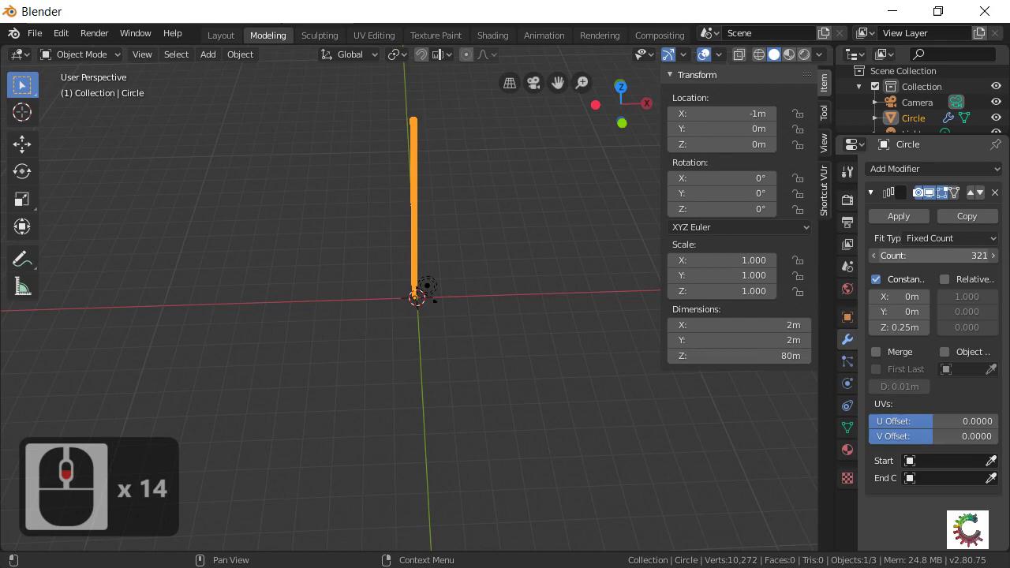
drag(947, 256, 962, 256)
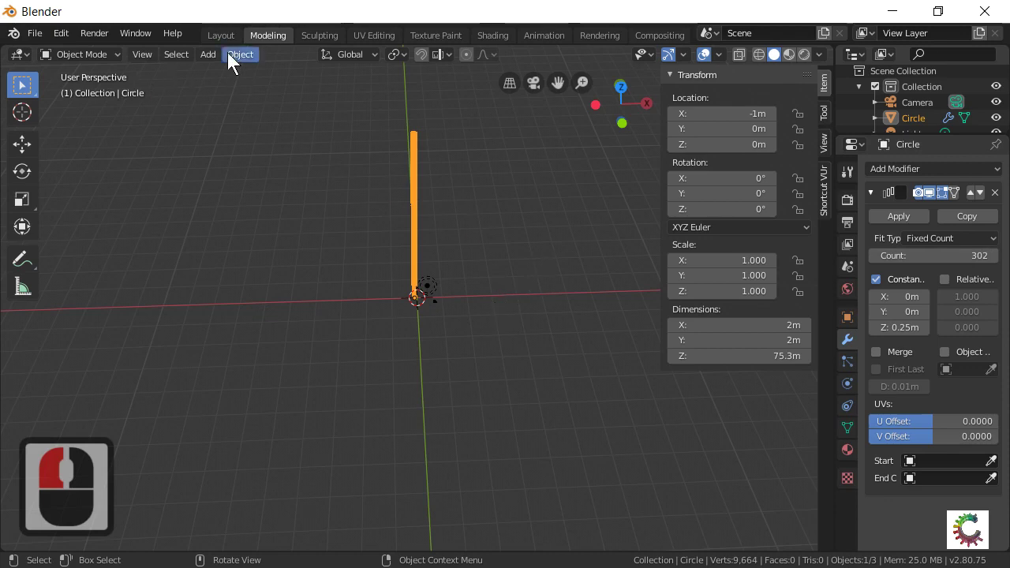
Add a Plain Axes empty at the origin.
click(206, 55)
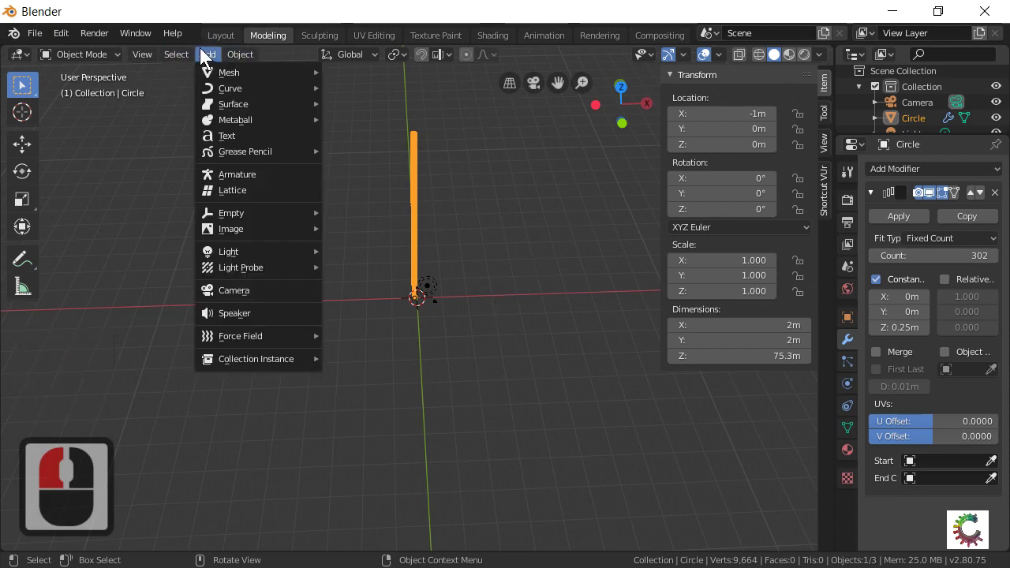
mouse_move(237, 213)
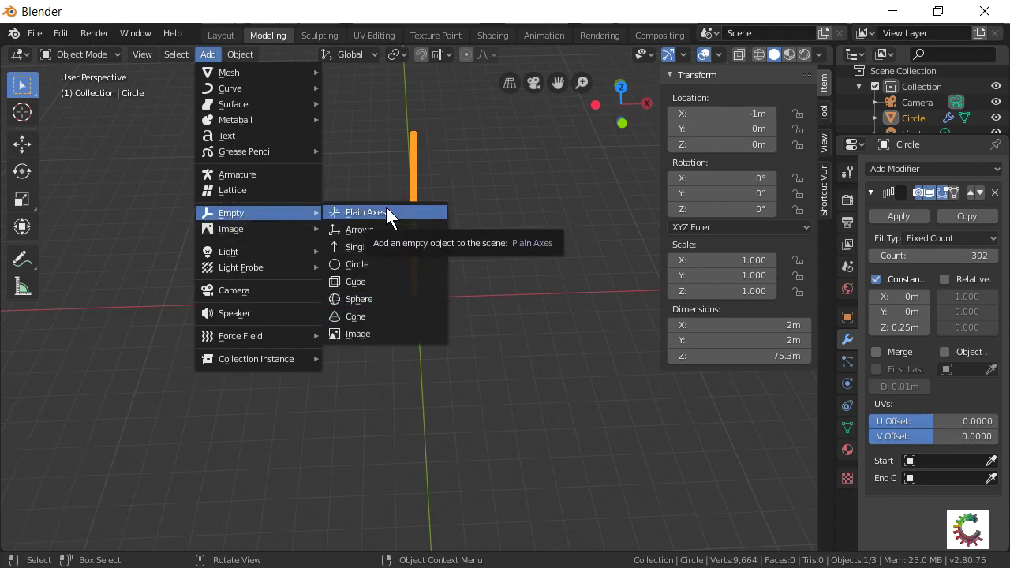
click(386, 213)
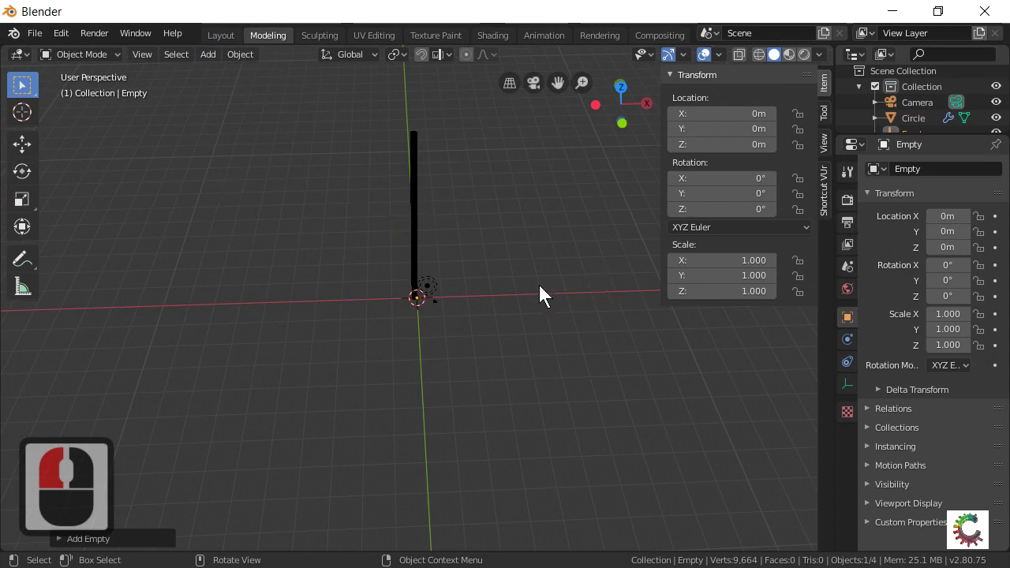
scroll(470, 394, up, 6)
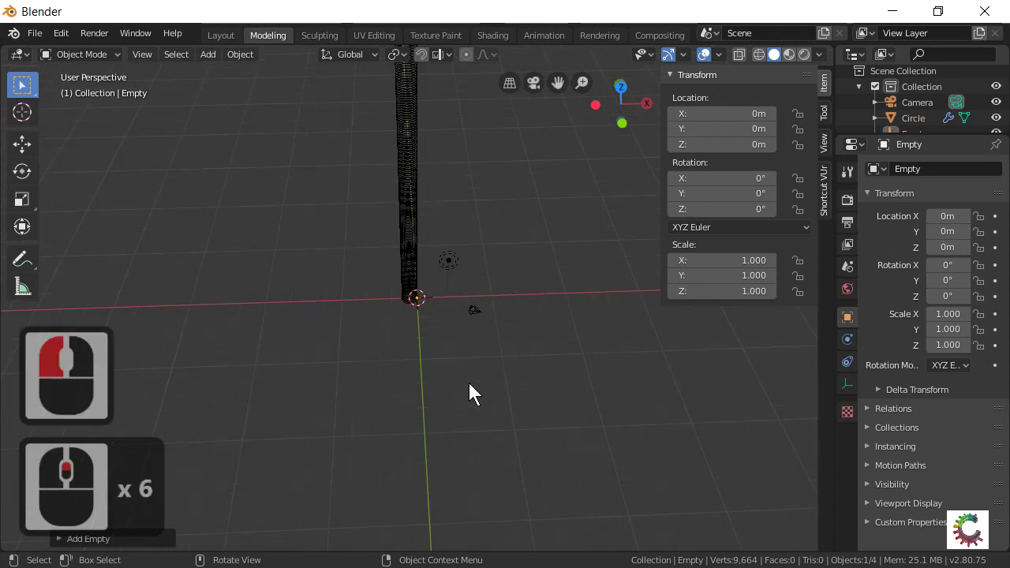
Set the empty's X location to -0.96 m.
click(948, 216)
text(-)
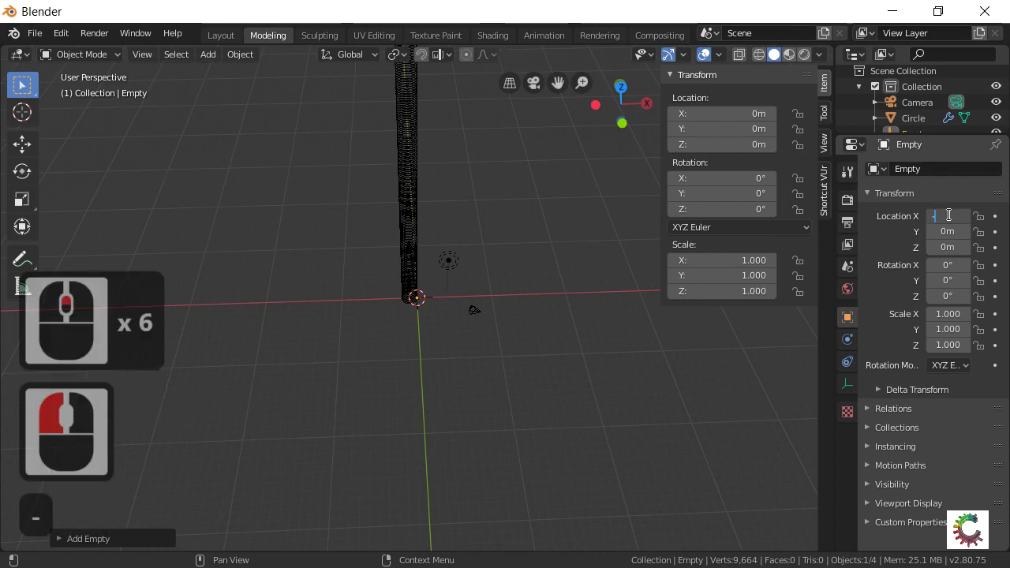
text(.96)
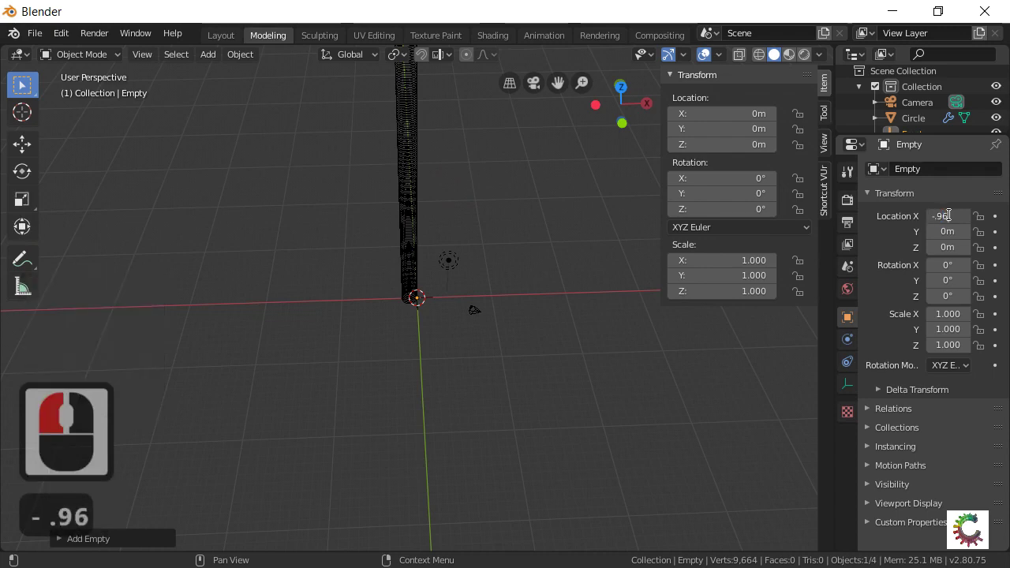
key(Return)
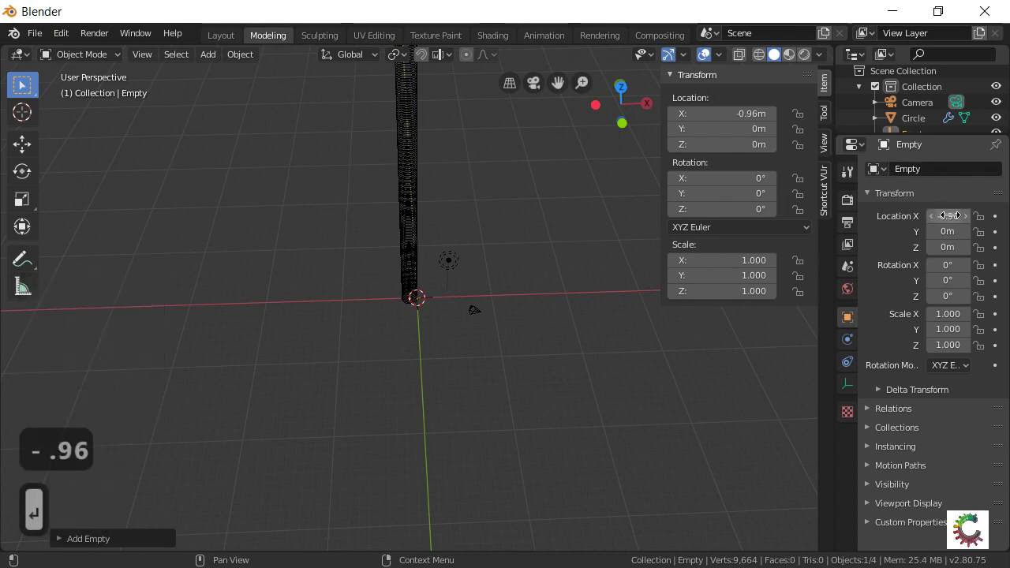
click(950, 216)
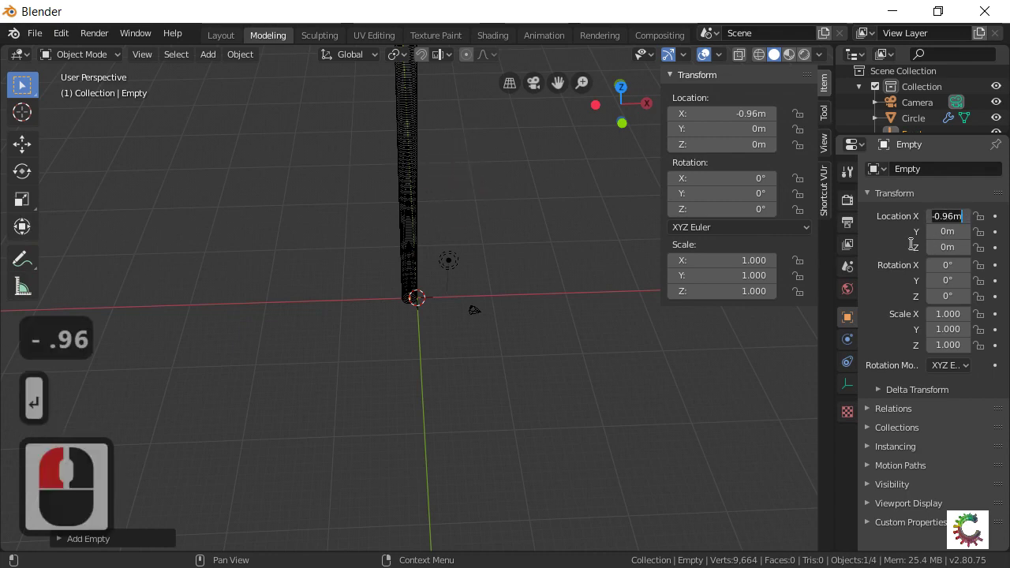
scroll(447, 351, up, 3)
scroll(445, 332, down, 4)
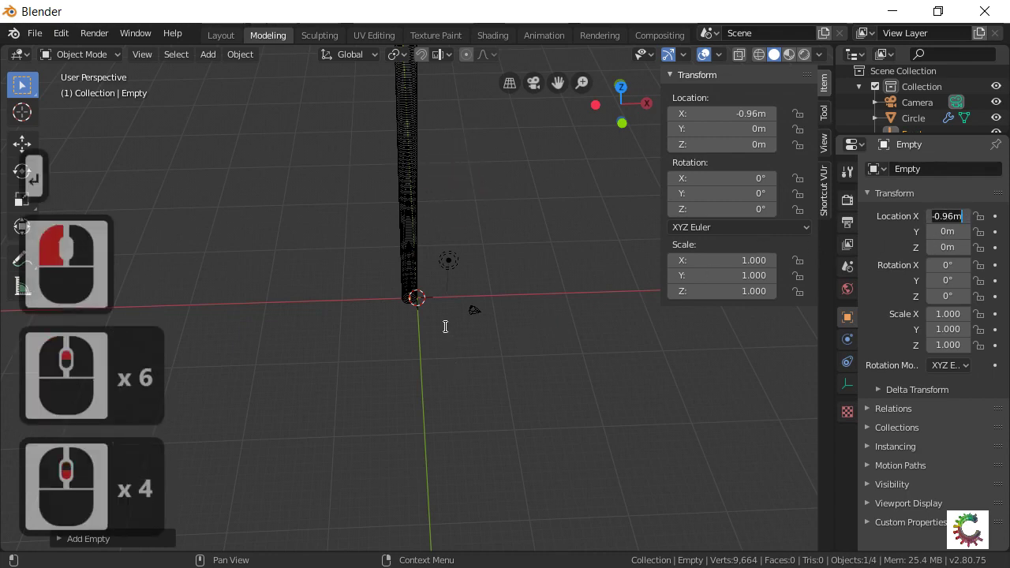
click(425, 381)
scroll(425, 382, up, 5)
scroll(424, 381, up, 7)
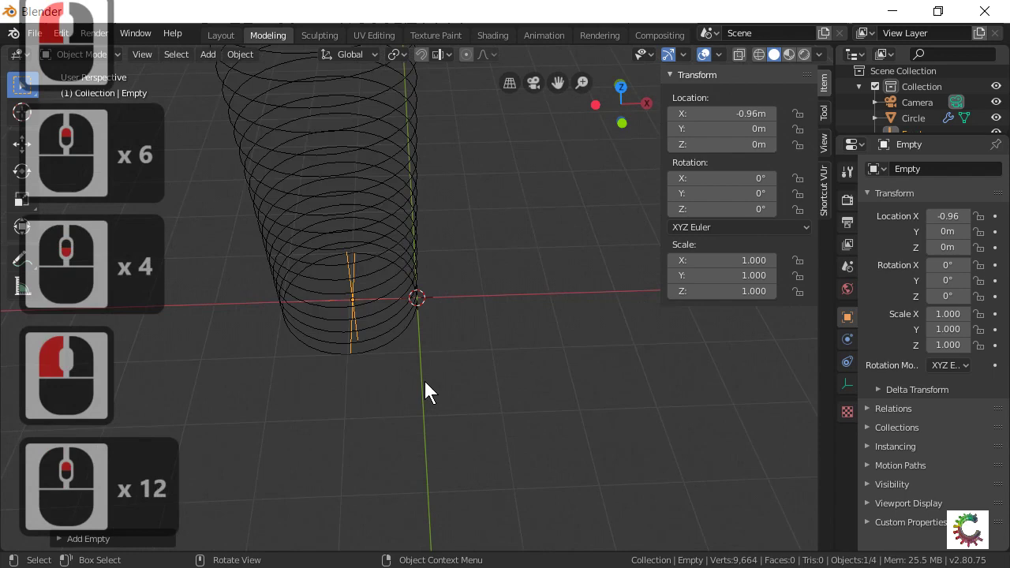
scroll(424, 382, up, 6)
scroll(425, 382, down, 2)
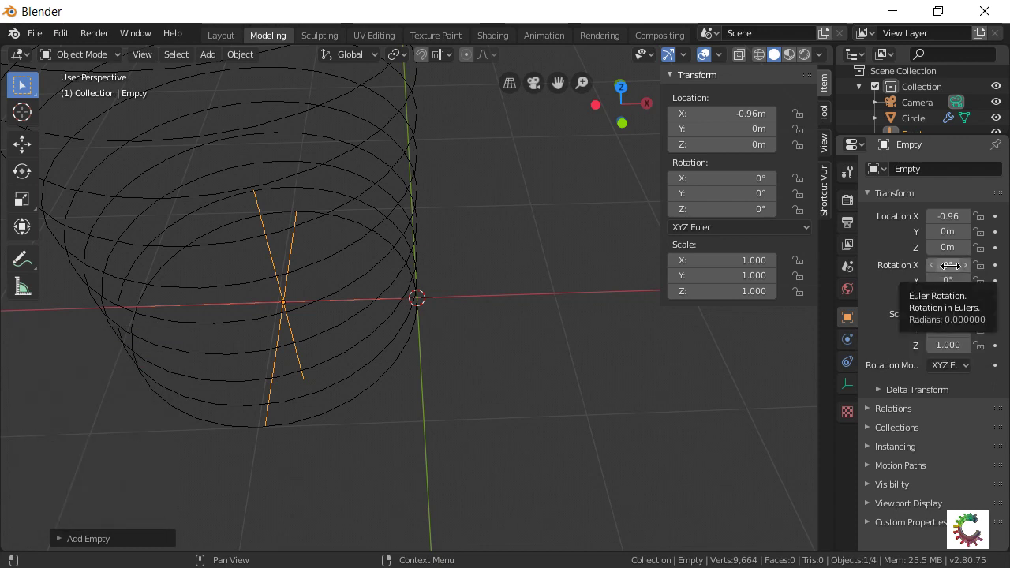
Rotate the empty 12° around the X axis.
click(949, 265)
text(12)
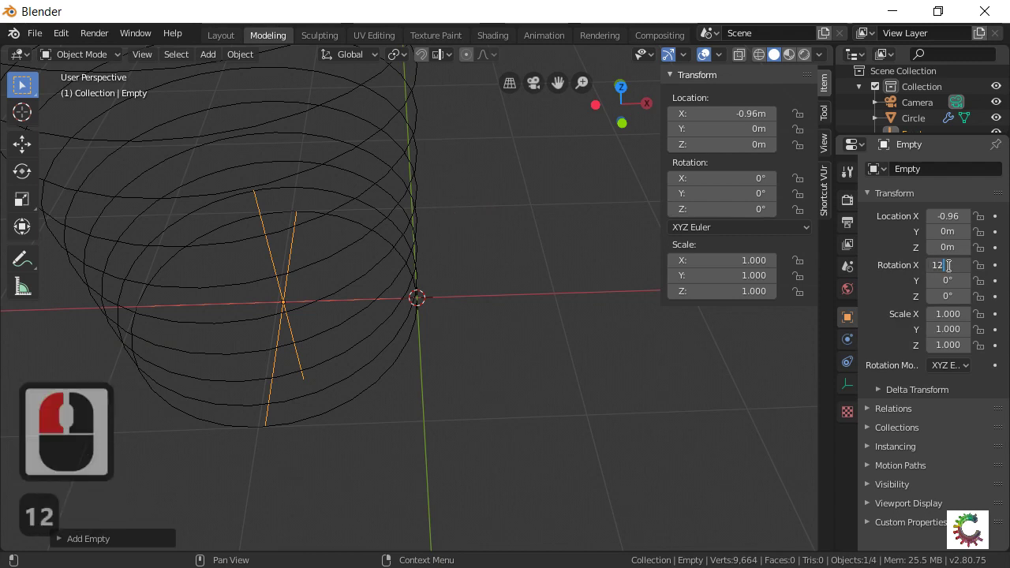
key(Return)
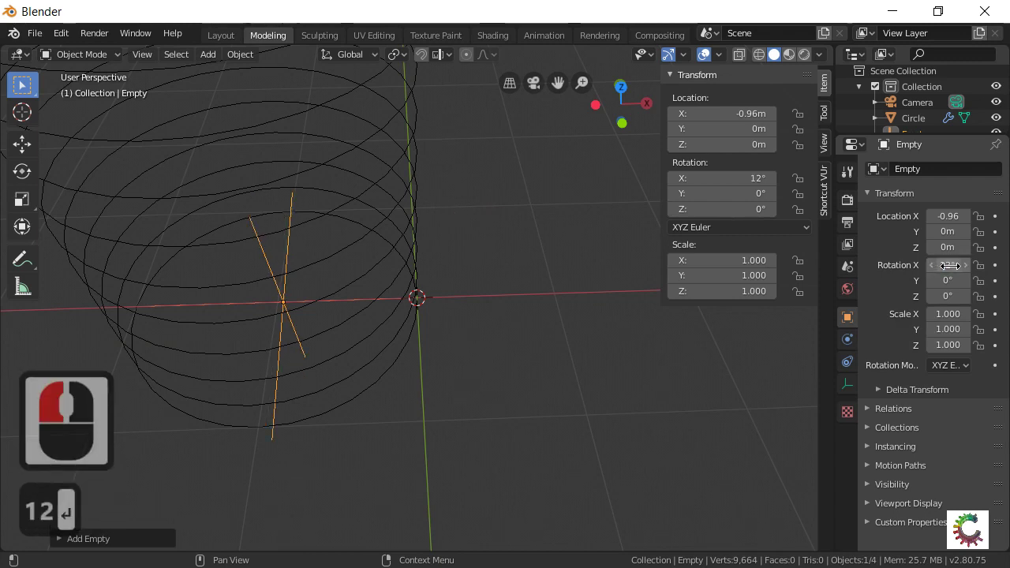
Scale the empty to 0.99 on X, Y and Z.
click(934, 312)
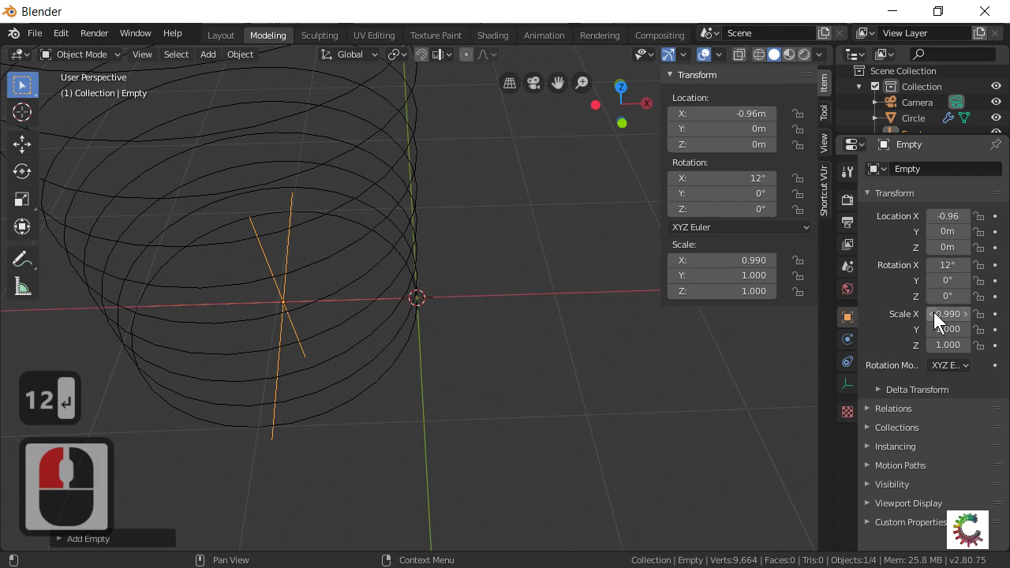
click(964, 329)
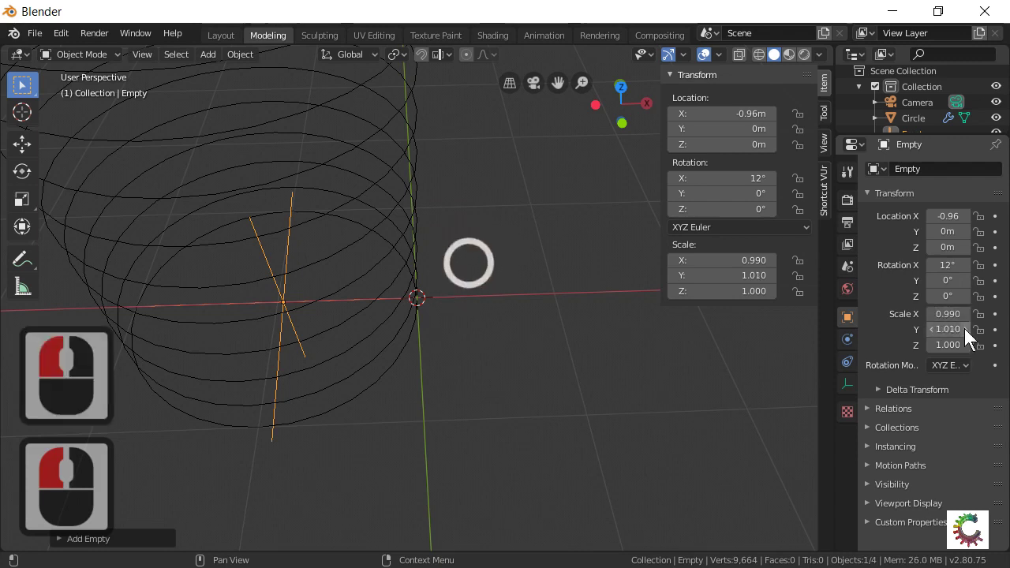
click(937, 332)
double_click(943, 330)
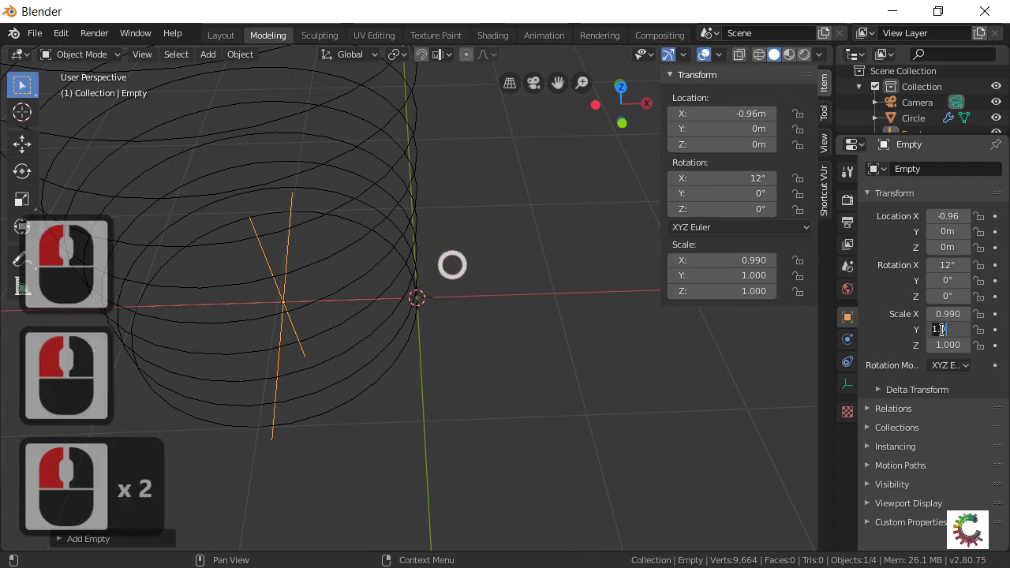
text(.99)
key(Return)
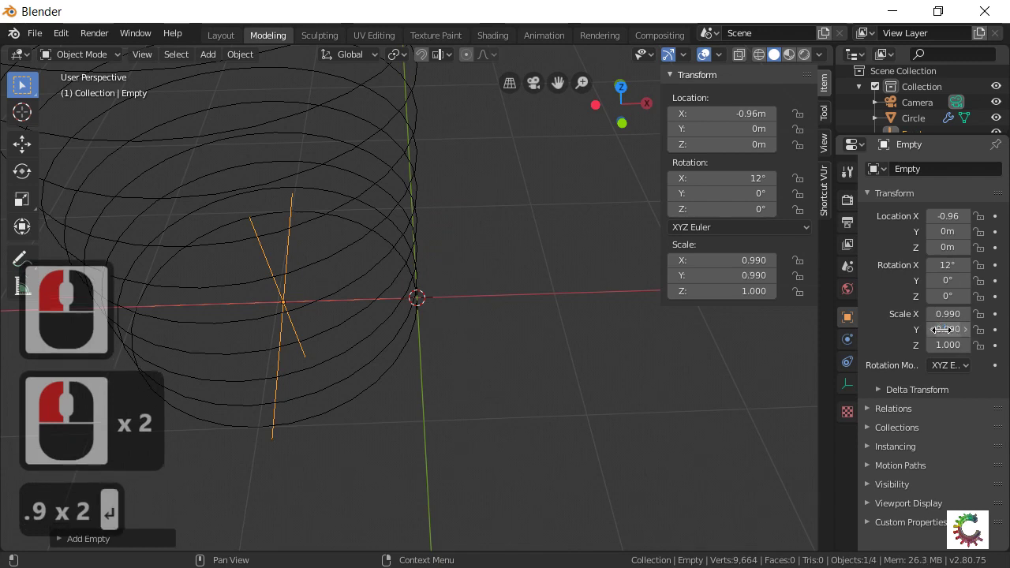
click(948, 345)
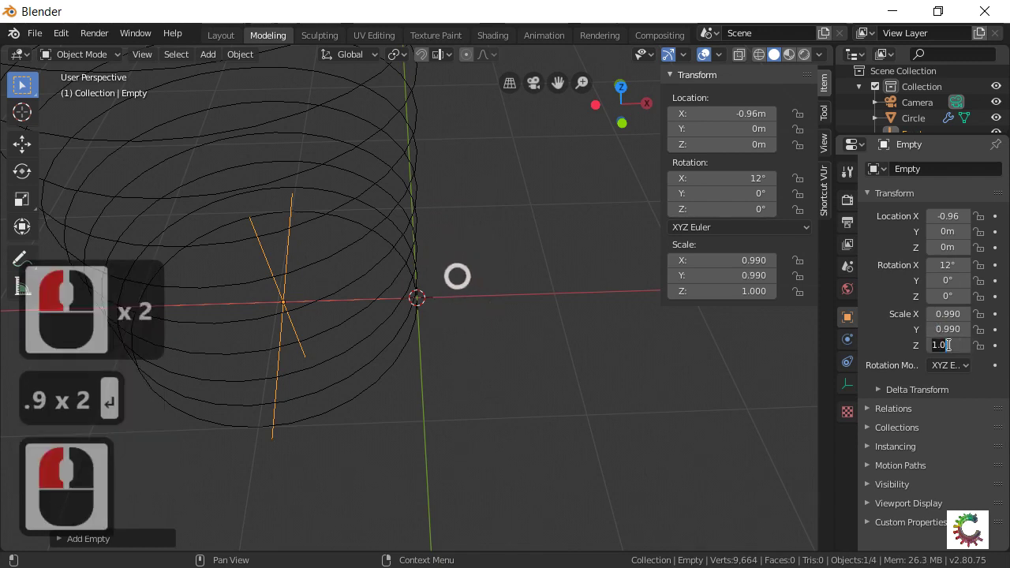
text(.99)
key(Return)
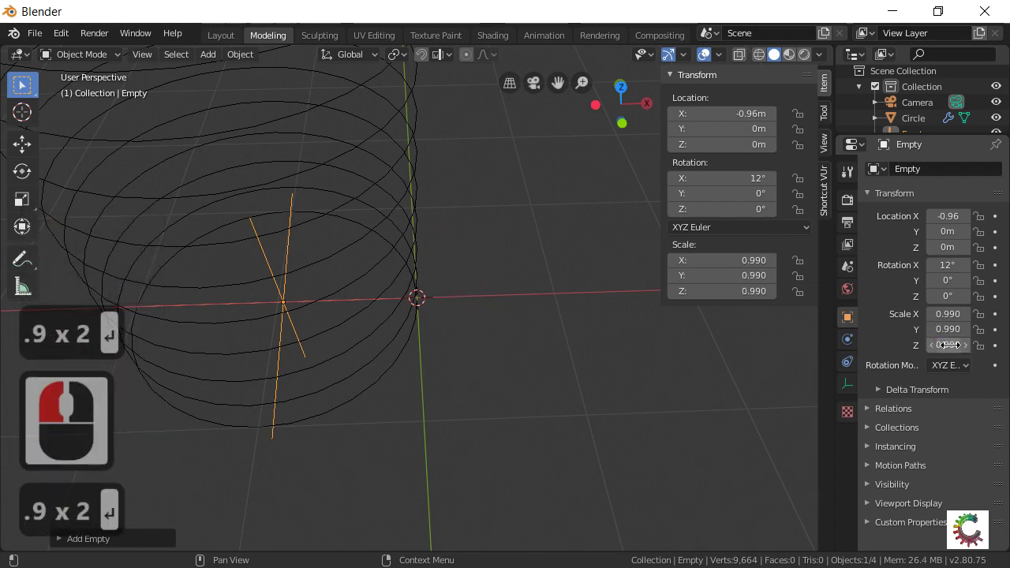
Reselect the circle and set its Array Object Offset to the Empty.
click(339, 159)
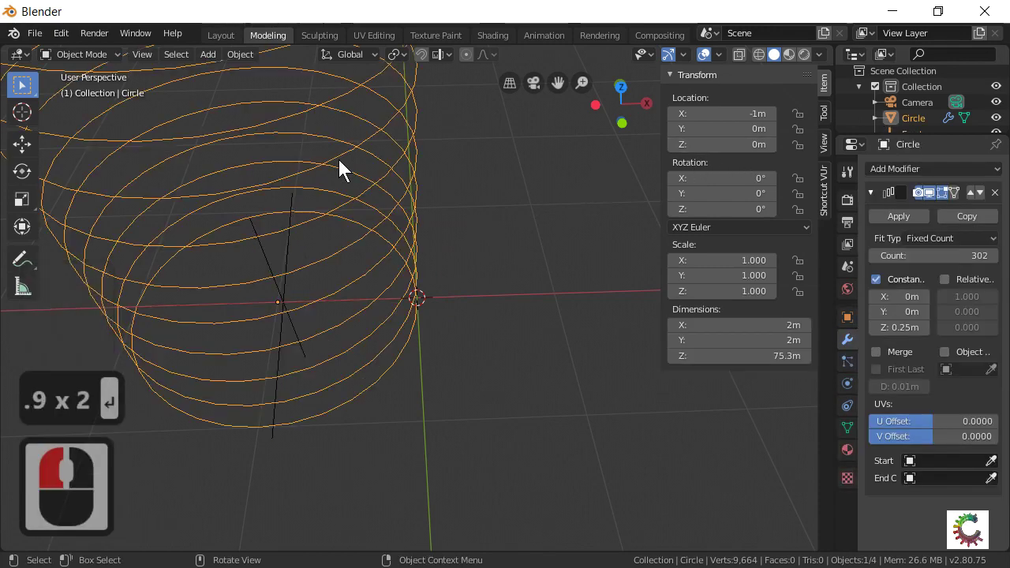
scroll(338, 159, down, 6)
scroll(339, 160, down, 3)
middle_drag(404, 231, 418, 161)
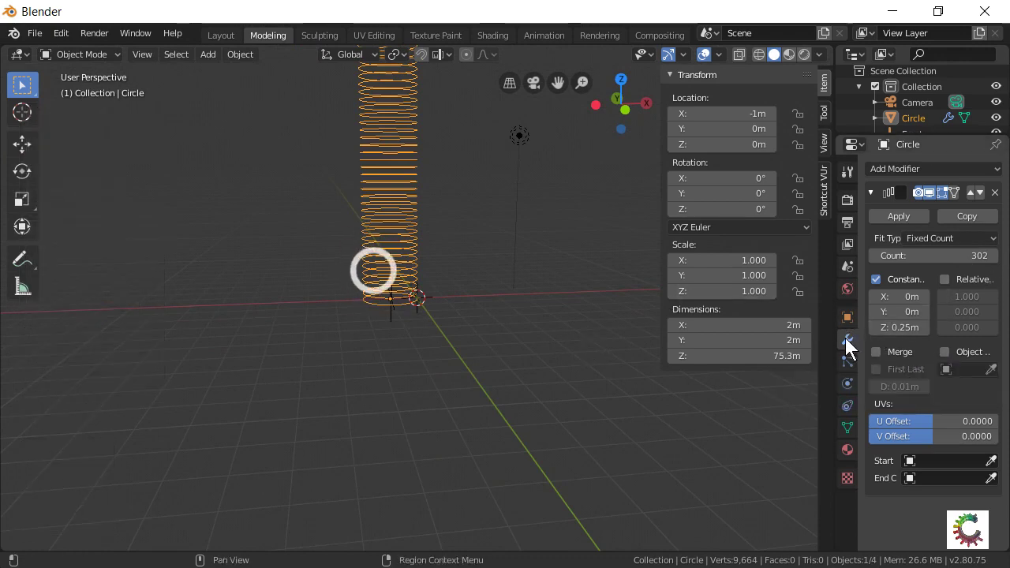
click(947, 350)
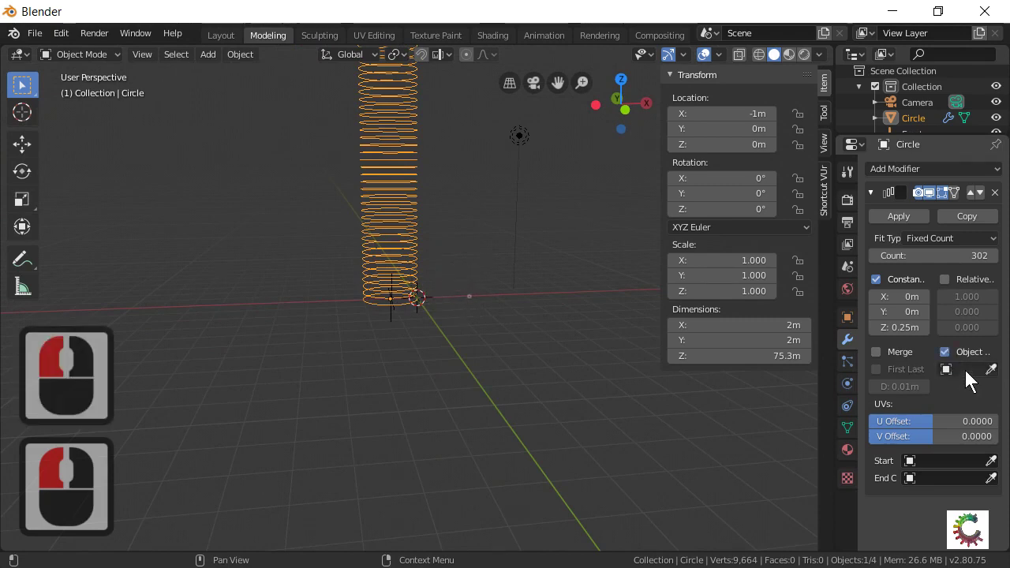
click(965, 370)
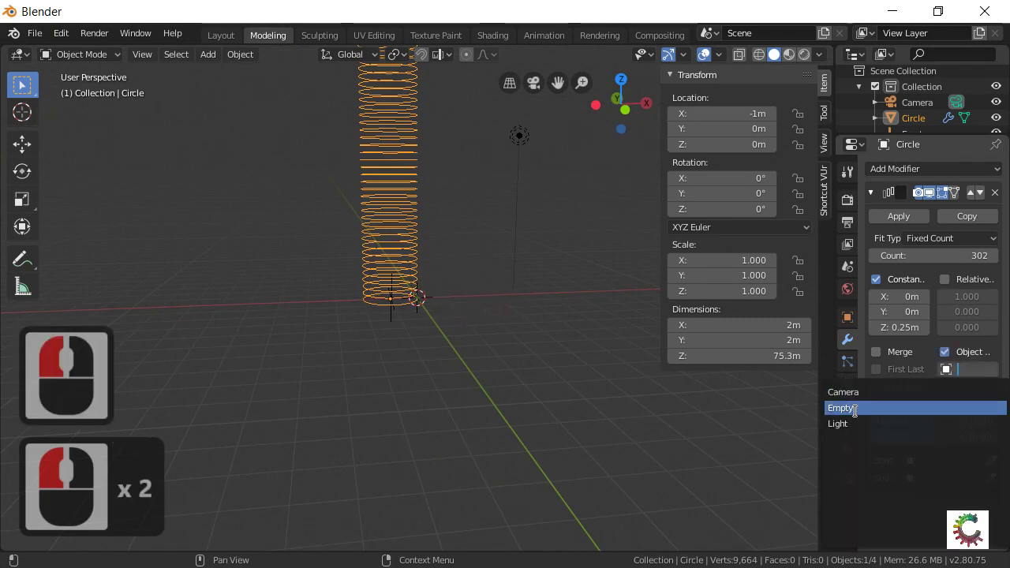
click(855, 409)
Orbit around the spiral and leave only the Circle object selected.
mouse_move(614, 418)
middle_down()
mouse_move(510, 449)
mouse_move(562, 499)
mouse_move(612, 448)
mouse_move(567, 413)
mouse_move(370, 358)
mouse_move(282, 359)
mouse_move(266, 458)
mouse_move(404, 437)
mouse_move(295, 355)
mouse_move(237, 351)
mouse_move(160, 387)
mouse_move(70, 349)
mouse_move(487, 379)
mouse_move(355, 387)
middle_up()
scroll(367, 358, up, 6)
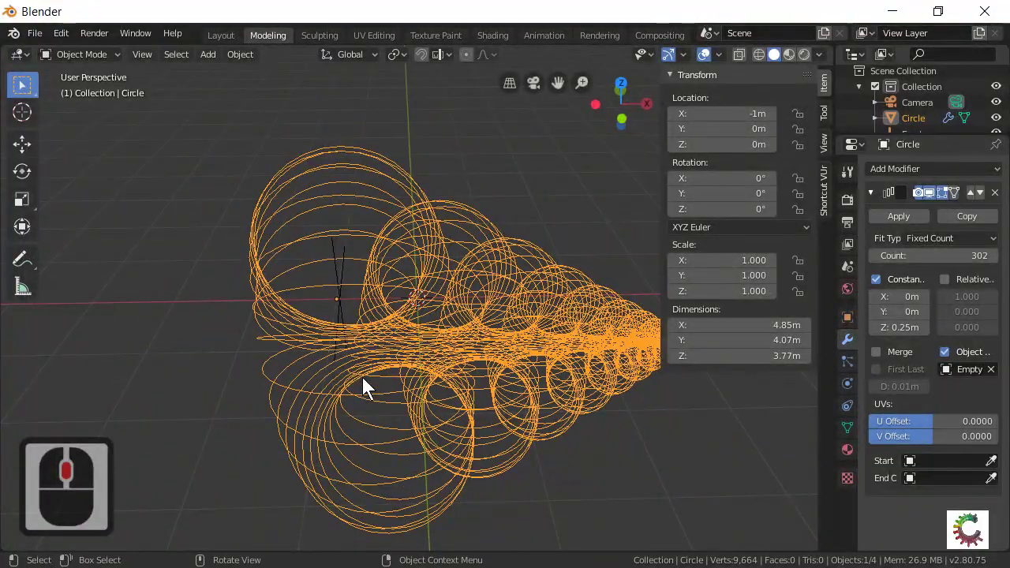
scroll(503, 334, down, 3)
click(504, 331)
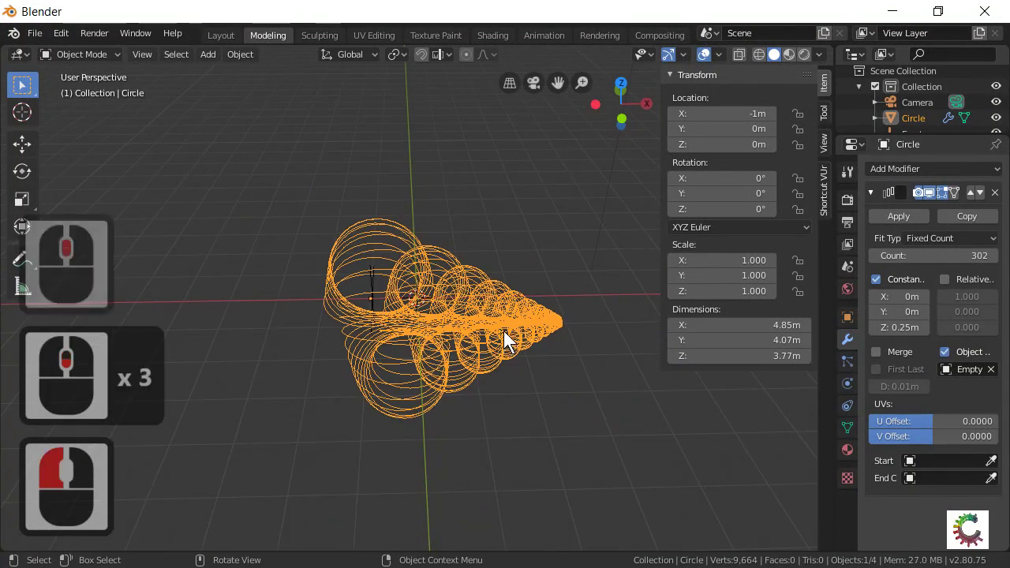
key(a)
key(a)
key(a)
click(501, 323)
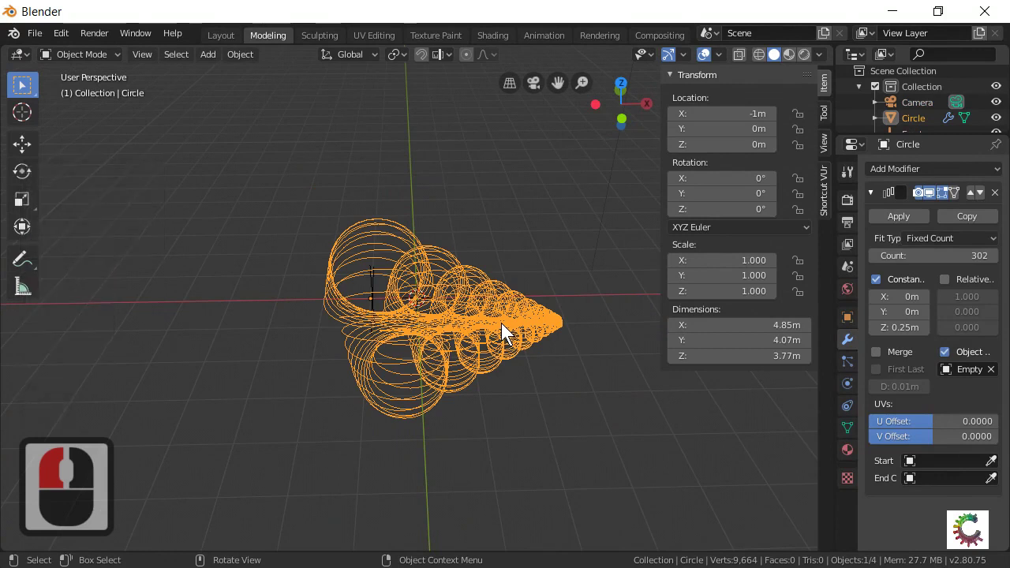
Toggle the circle through Edit Mode, then apply its Array modifier.
key(Tab)
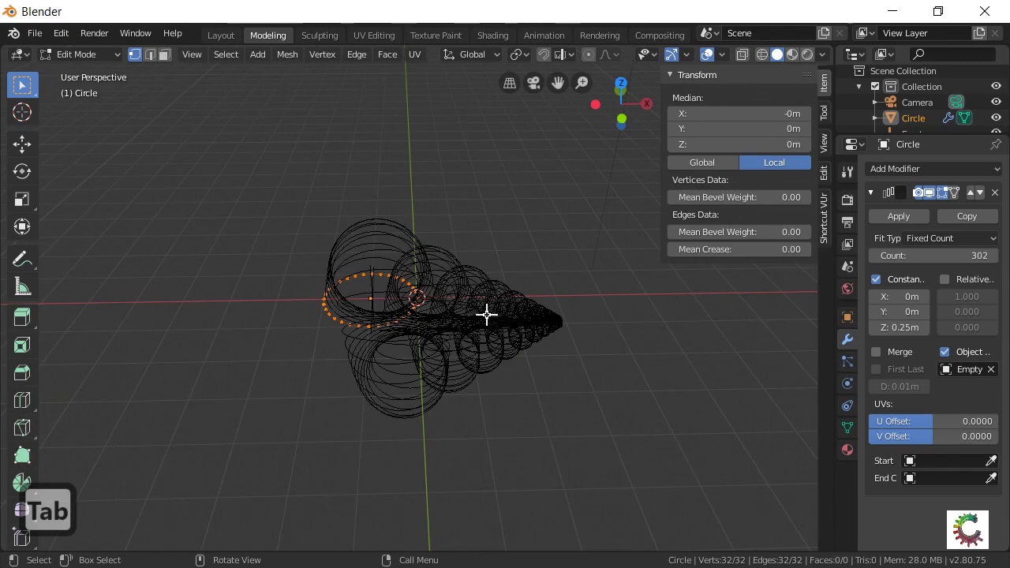
key(a)
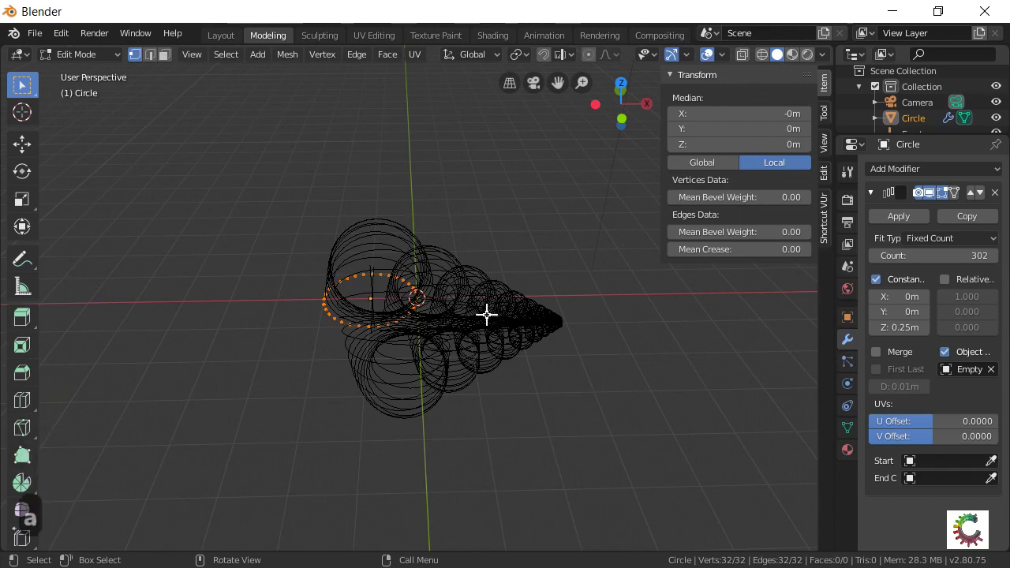
key(Tab)
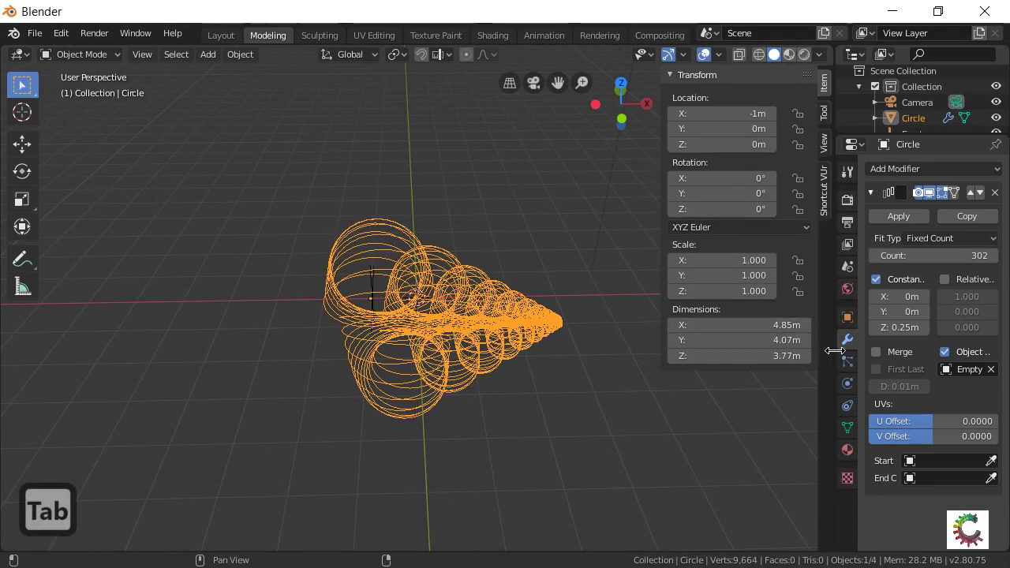
click(293, 260)
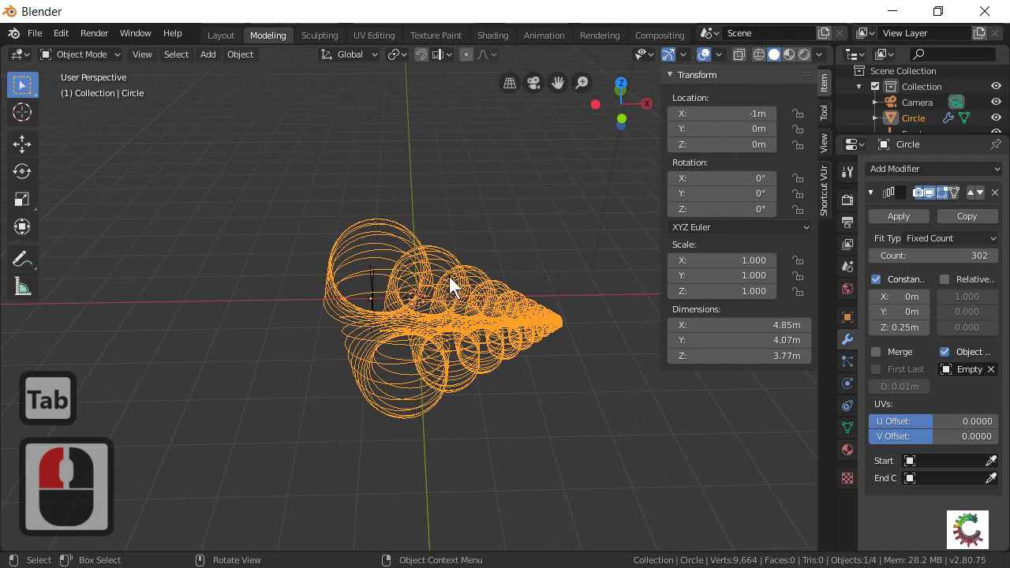
click(893, 215)
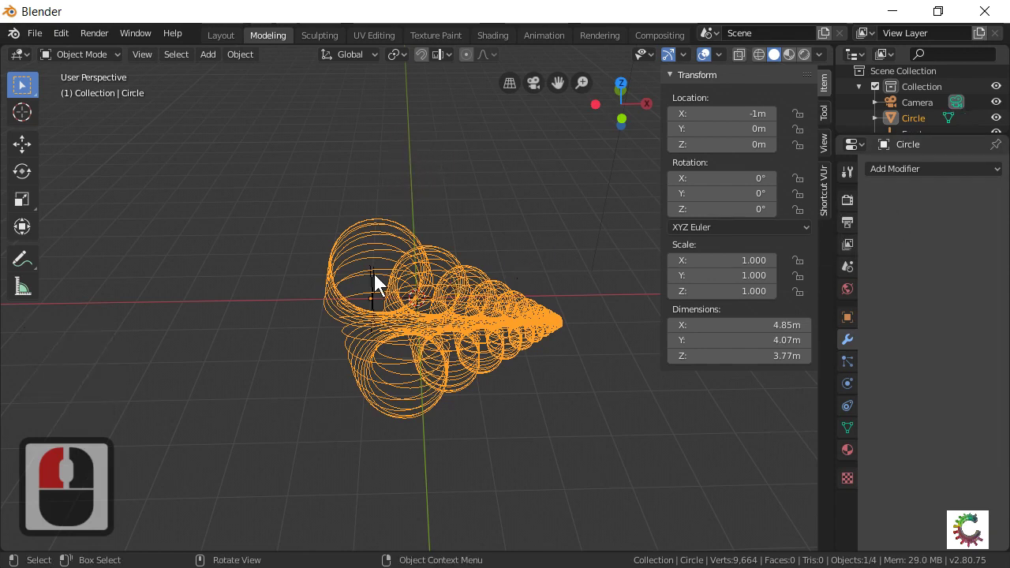
Enter Edit Mode, select all 9,664 shell vertices and bring up the vertex menu.
key(Tab)
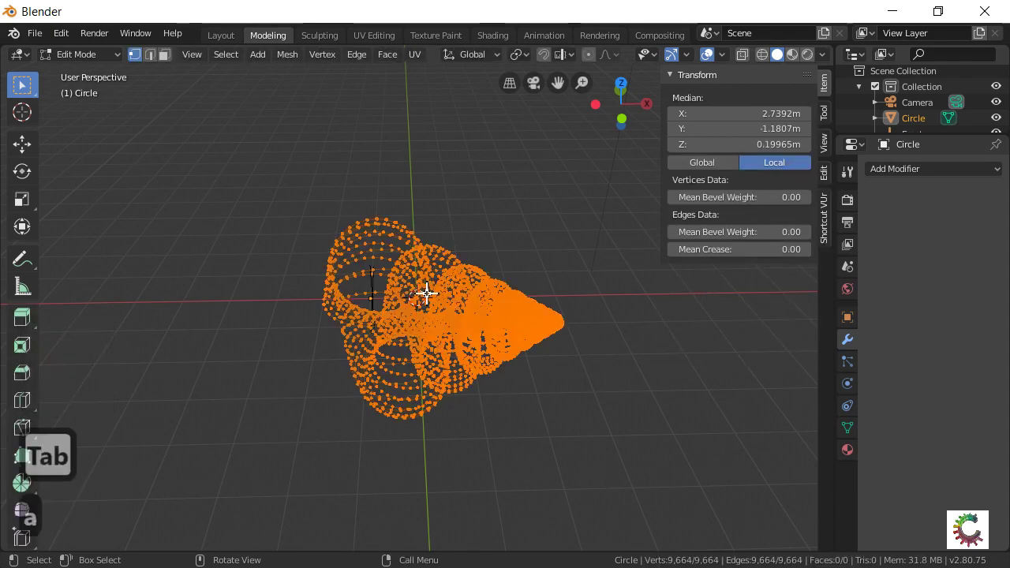
key(a)
key(a)
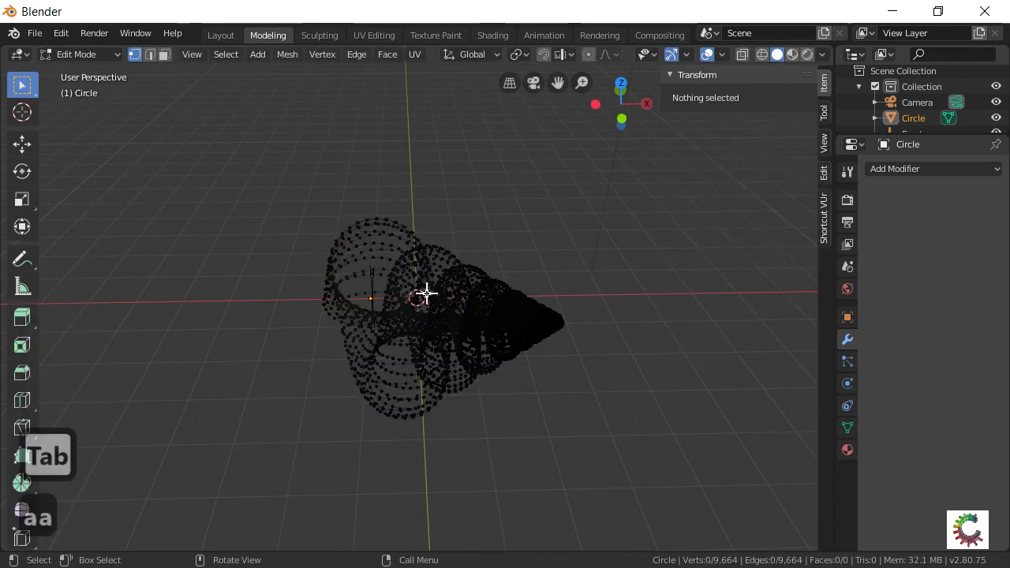
click(427, 293)
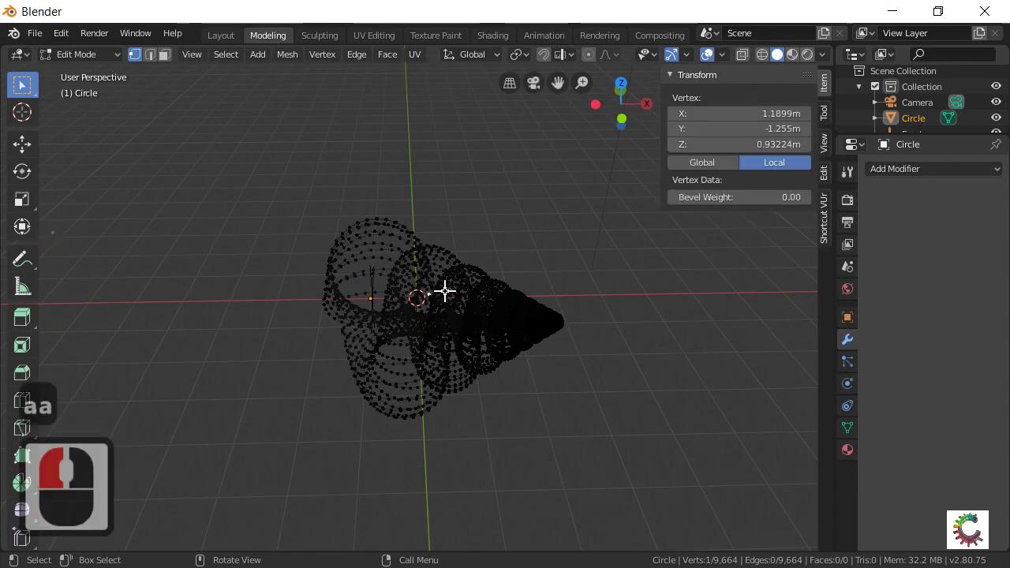
key(a)
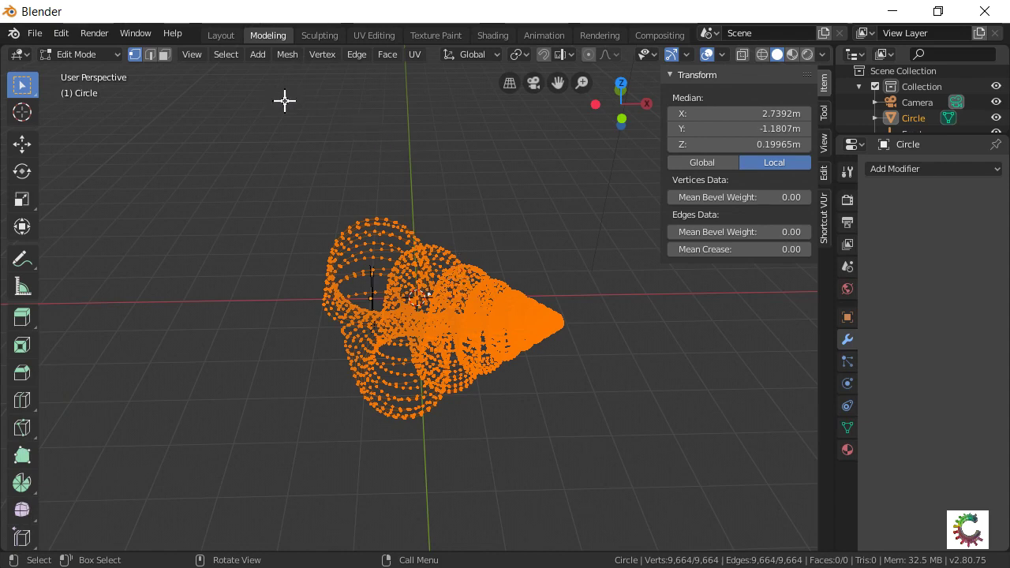
right_click(433, 289)
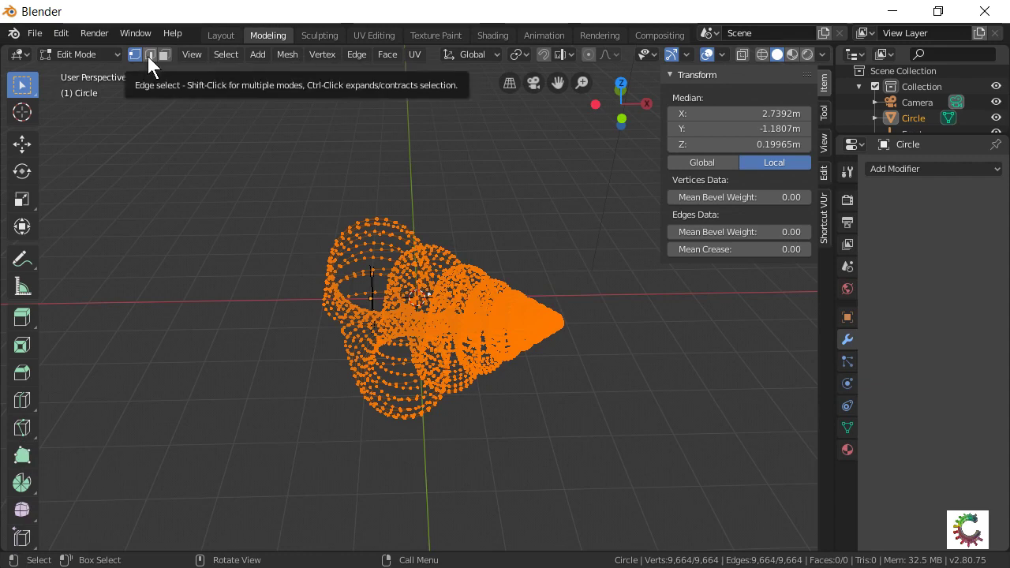
Bridge the edge loops in edge select mode into 9,632 faces, then exit to Object Mode.
click(148, 56)
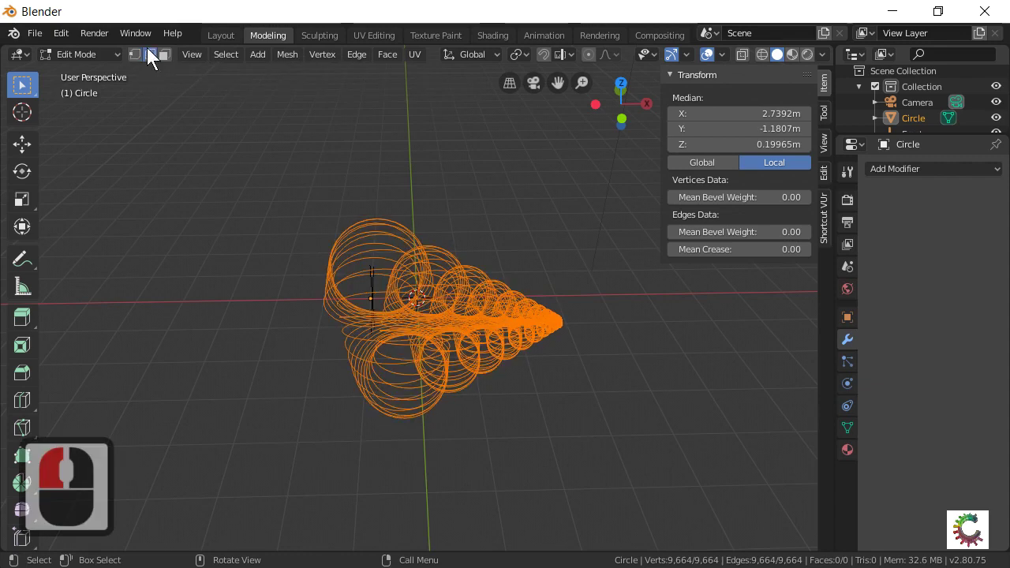
right_click(456, 293)
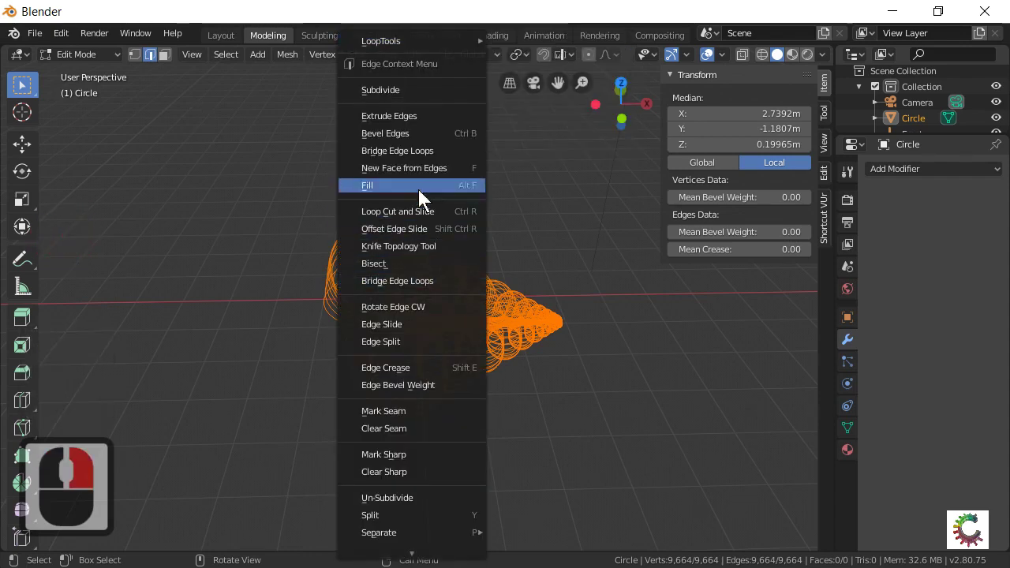
click(411, 151)
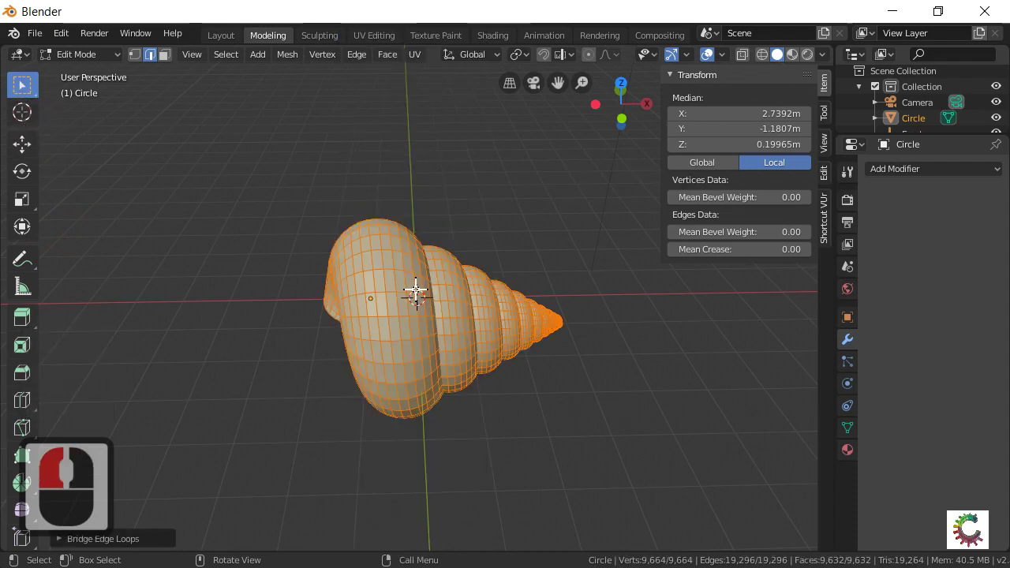
key(Tab)
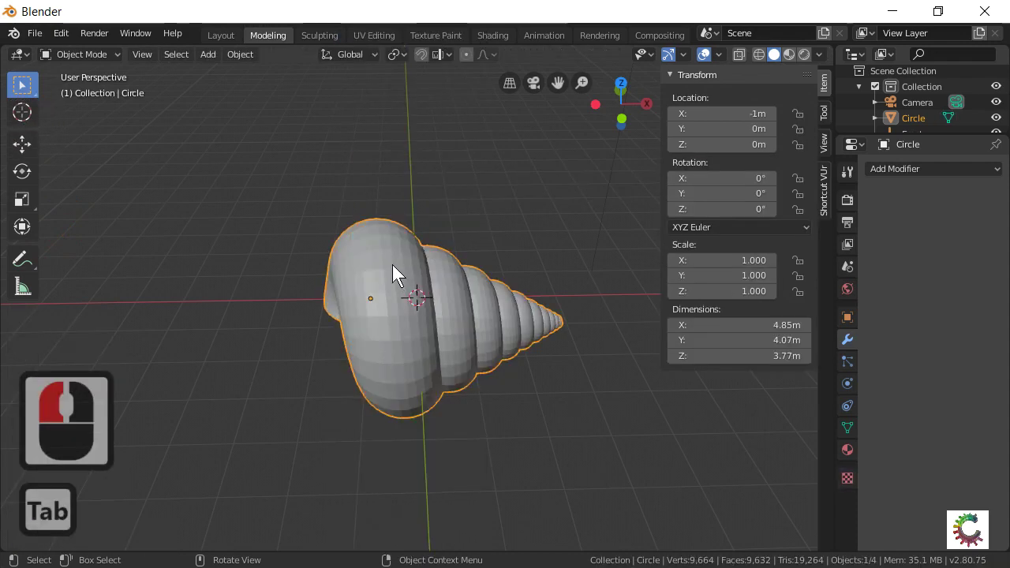
Apply Shade Smooth to the seashell and orbit to view its other side.
right_click(392, 264)
click(392, 265)
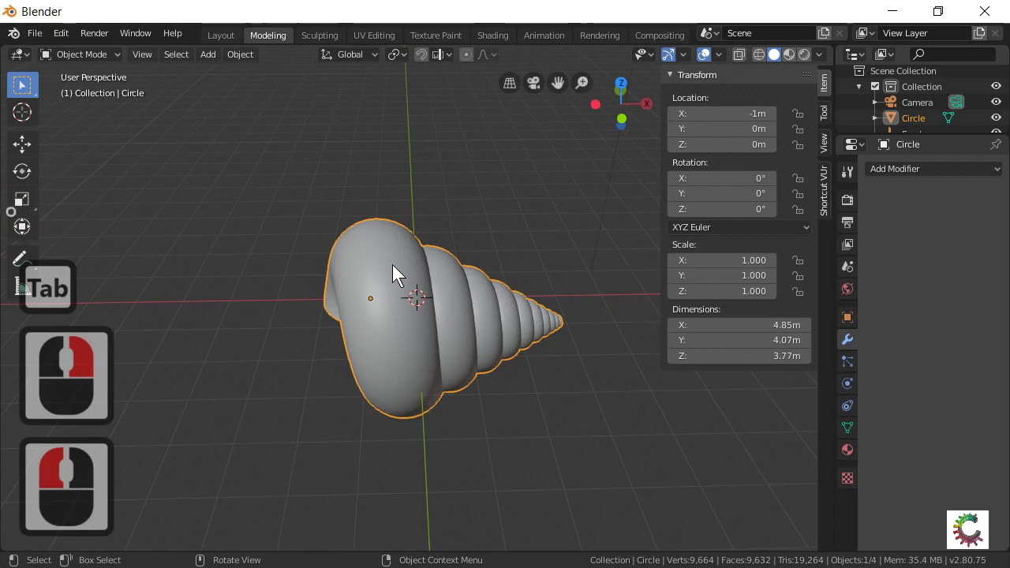
mouse_move(523, 390)
middle_down()
mouse_move(308, 315)
mouse_move(212, 372)
mouse_move(102, 377)
mouse_move(84, 422)
mouse_move(819, 354)
mouse_move(778, 323)
mouse_move(658, 349)
mouse_move(588, 351)
mouse_move(606, 394)
mouse_move(738, 392)
mouse_move(24, 385)
mouse_move(141, 375)
mouse_move(234, 326)
mouse_move(224, 305)
mouse_move(184, 317)
mouse_move(192, 345)
mouse_move(266, 361)
mouse_move(284, 323)
mouse_move(233, 293)
mouse_move(176, 331)
mouse_move(124, 408)
mouse_move(203, 407)
mouse_move(239, 395)
mouse_move(233, 331)
mouse_move(206, 275)
mouse_move(144, 316)
mouse_move(87, 335)
mouse_move(45, 371)
mouse_move(70, 401)
mouse_move(93, 399)
middle_up()
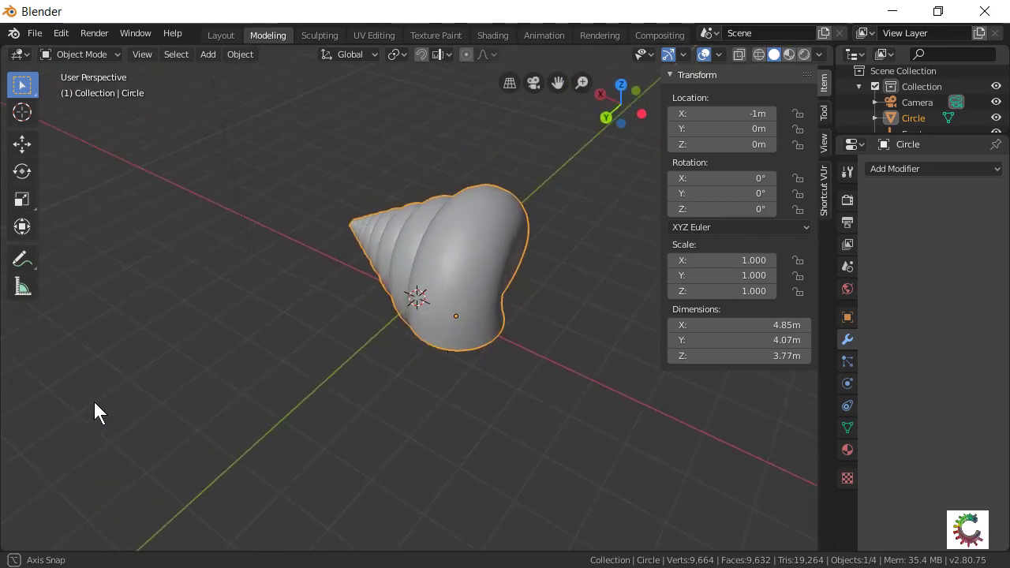